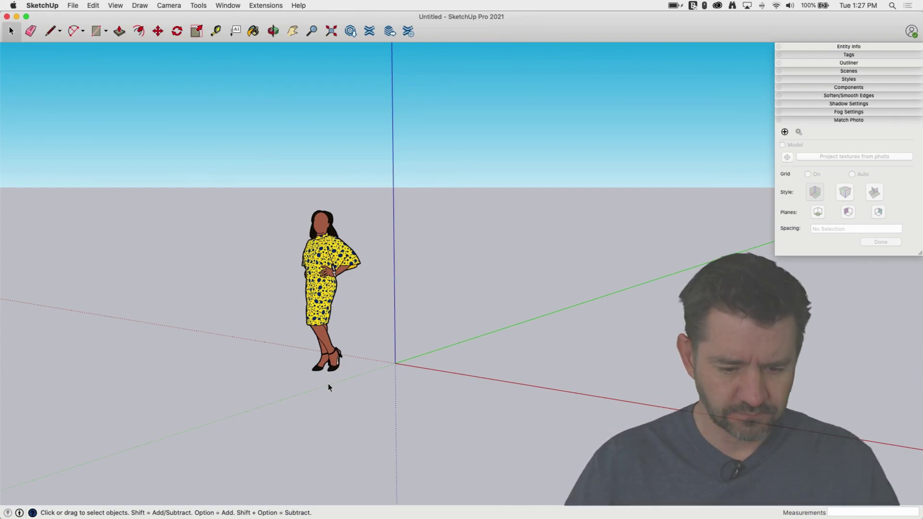
- Orbit the empty model's view downward until the horizon rises higher on screen
{"action": "middle_click_drag", "start_coordinate": [512, 115], "coordinate": [408, 165]}
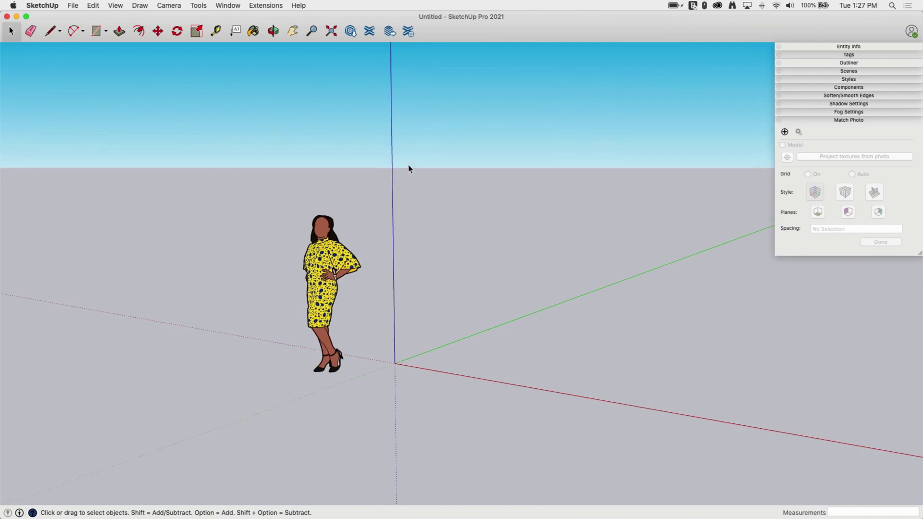
{"action": "scroll", "coordinate": [412, 165], "scroll_direction": "down", "scroll_amount": 3}
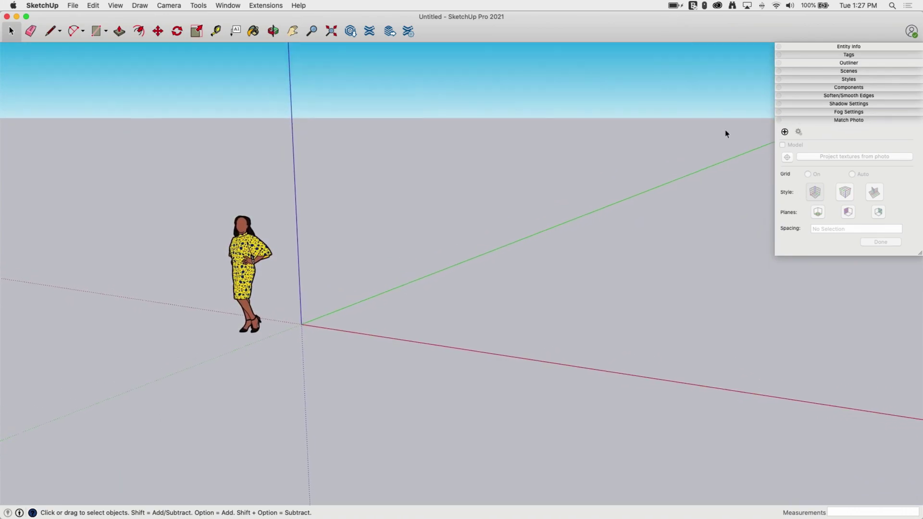
{"action": "middle_click_drag", "start_coordinate": [725, 132], "coordinate": [816, 249]}
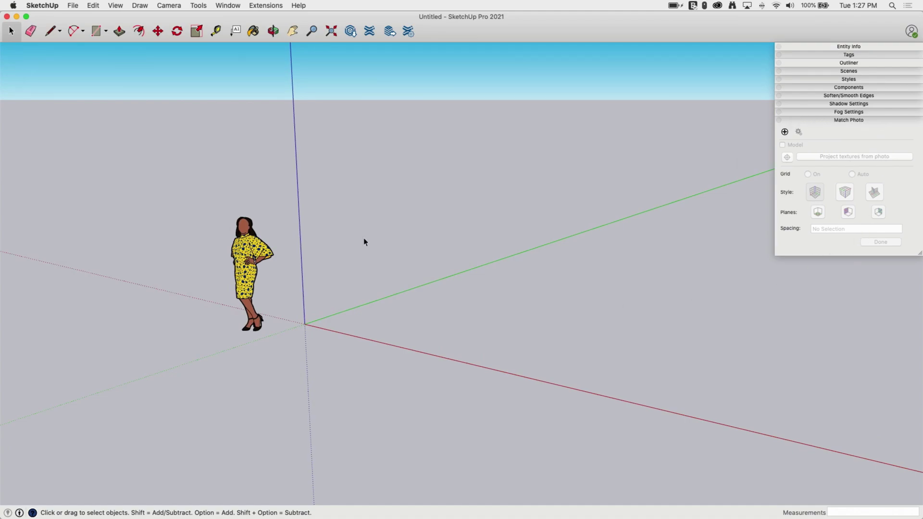
{"action": "middle_click_drag", "start_coordinate": [844, 128], "coordinate": [829, 149]}
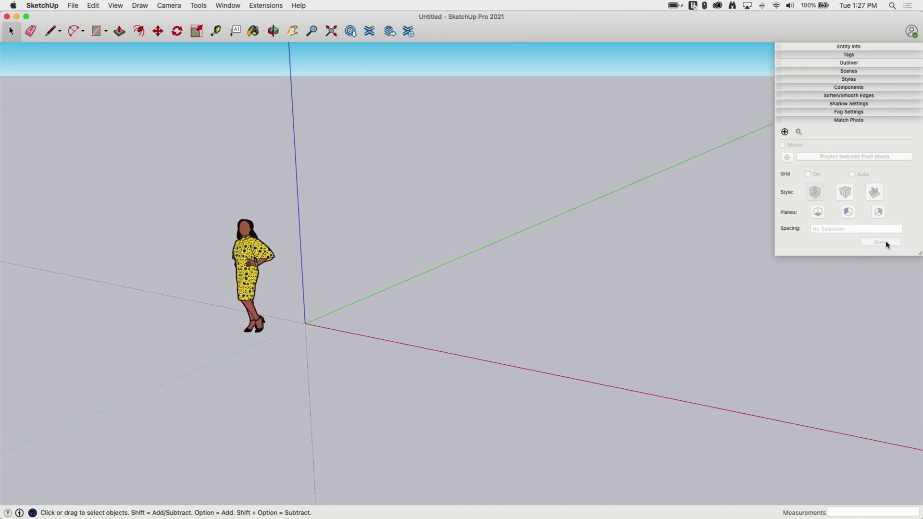
{"action": "middle_click_drag", "start_coordinate": [290, 201], "coordinate": [349, 186]}
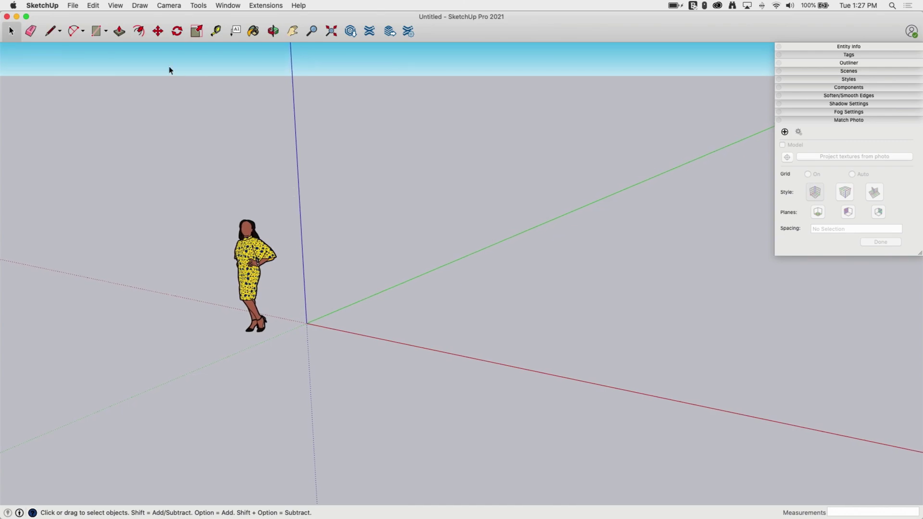
- Import IMG_0706.jpg, not IMG_0707.jpg, as a new matched photo
{"action": "left_click", "coordinate": [72, 4]}
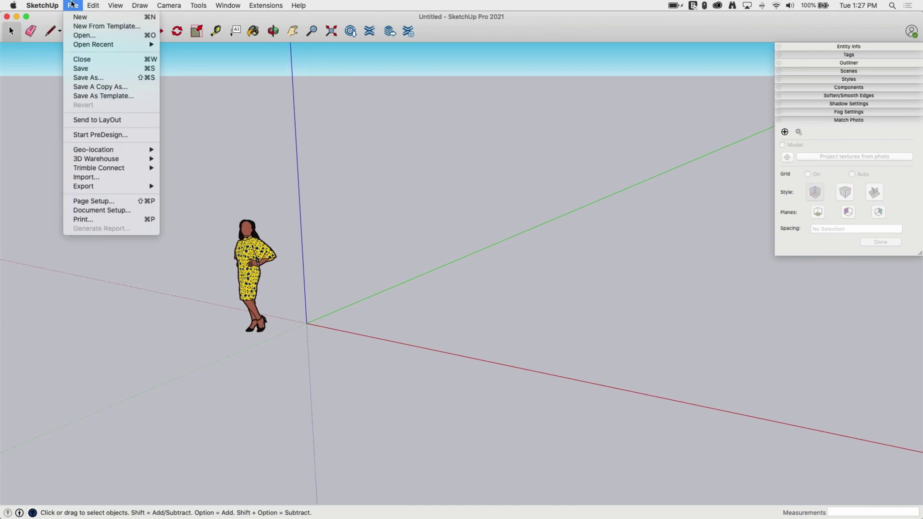
{"action": "left_click", "coordinate": [101, 177]}
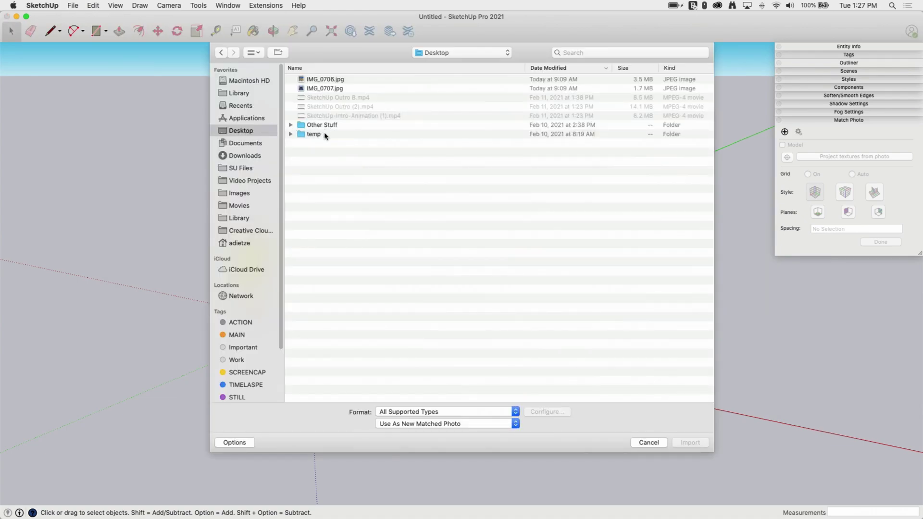
{"action": "left_click", "coordinate": [334, 89]}
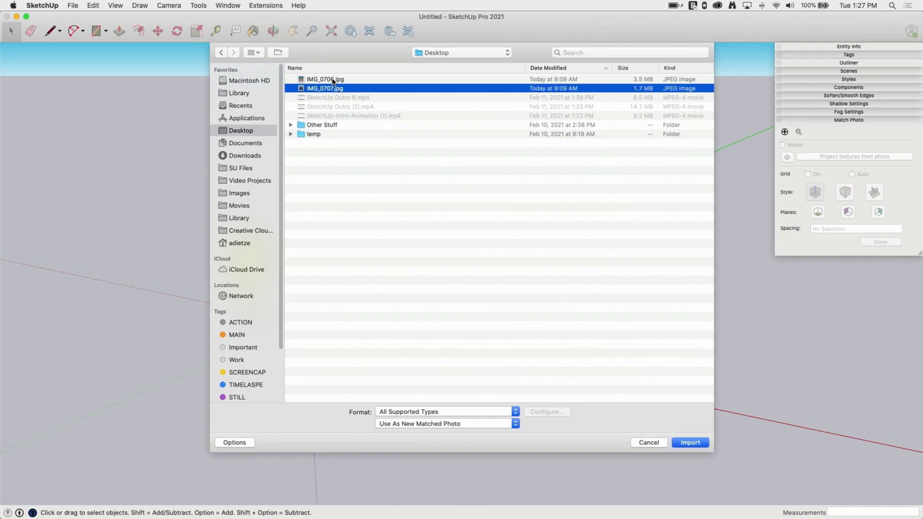
{"action": "left_click", "coordinate": [333, 80]}
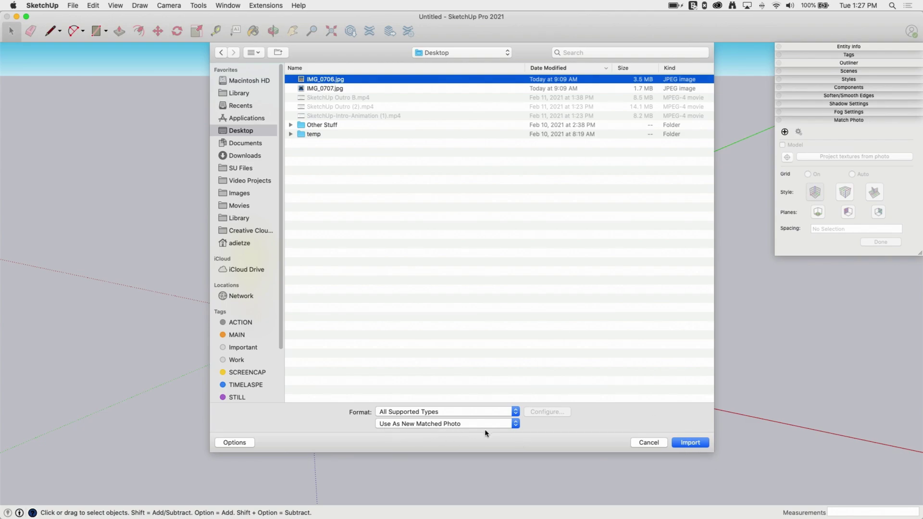
{"action": "left_click", "coordinate": [690, 443]}
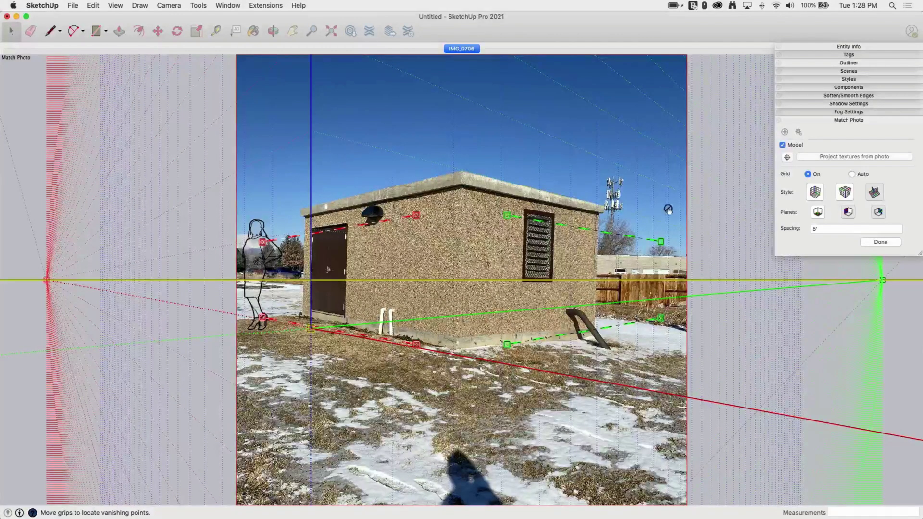
- Pin the upper red and green perspective lines from the roof peak to the roof's left and right corners
{"action": "left_click_drag", "start_coordinate": [416, 215], "coordinate": [461, 170]}
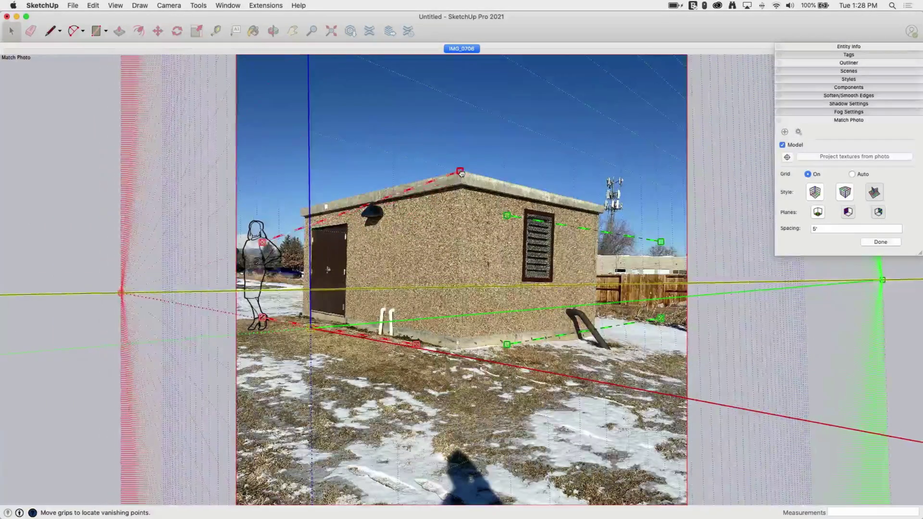
{"action": "left_click_drag", "start_coordinate": [264, 244], "coordinate": [301, 208]}
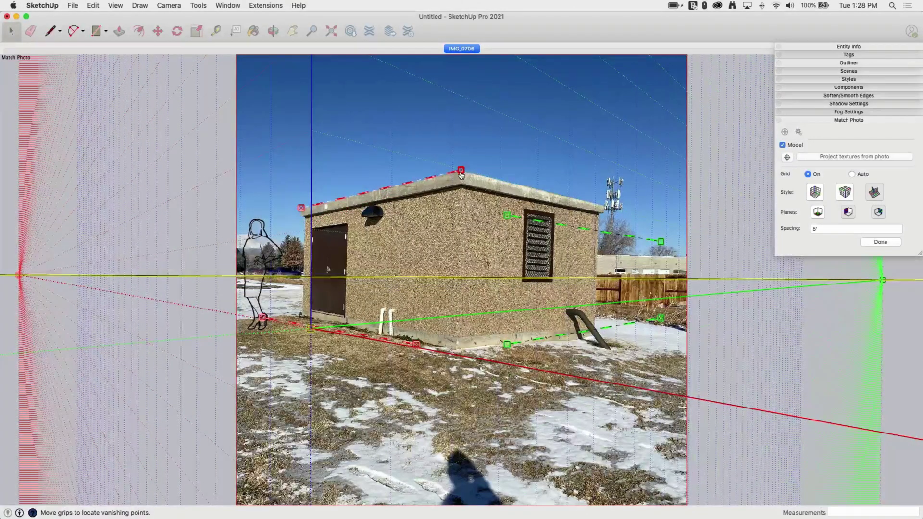
{"action": "left_click_drag", "start_coordinate": [461, 175], "coordinate": [460, 173]}
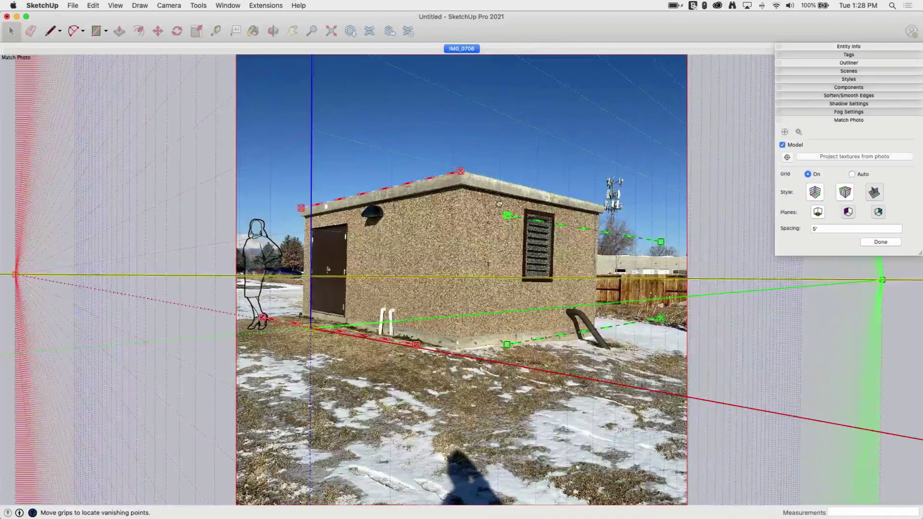
{"action": "left_click_drag", "start_coordinate": [508, 216], "coordinate": [462, 169]}
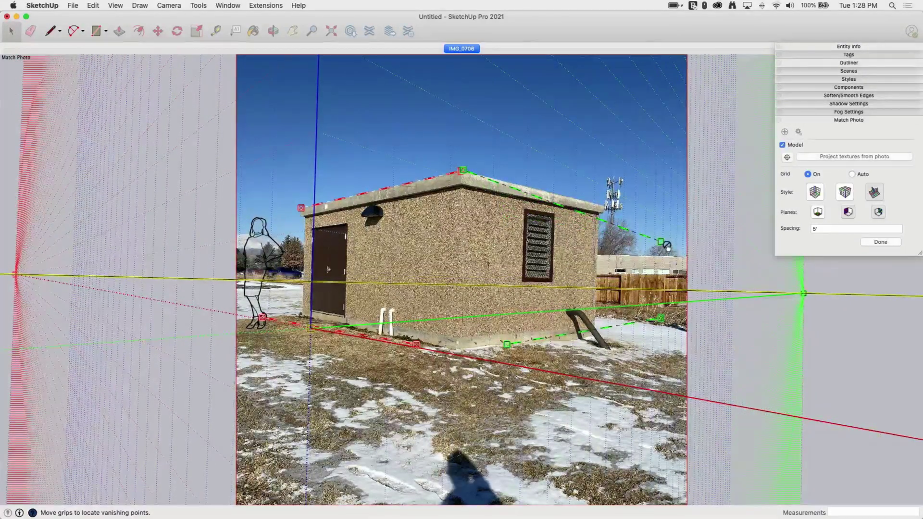
{"action": "left_click_drag", "start_coordinate": [662, 245], "coordinate": [606, 206]}
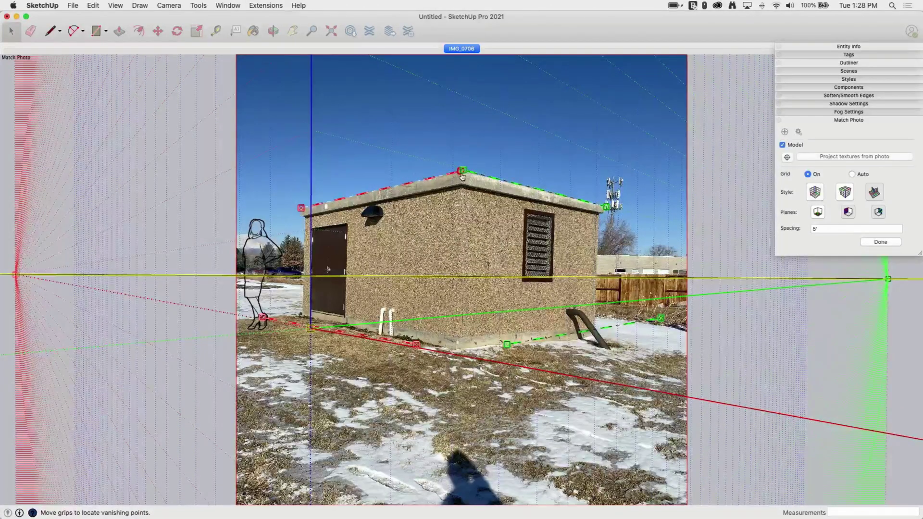
{"action": "left_click_drag", "start_coordinate": [464, 173], "coordinate": [463, 171]}
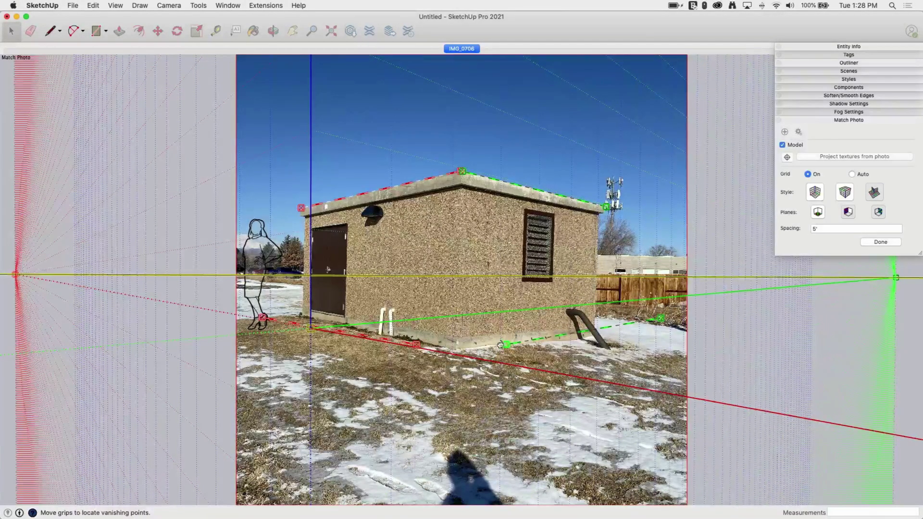
- Align the lower green and red perspective lines with the building's base edges
{"action": "left_click_drag", "start_coordinate": [507, 344], "coordinate": [456, 339]}
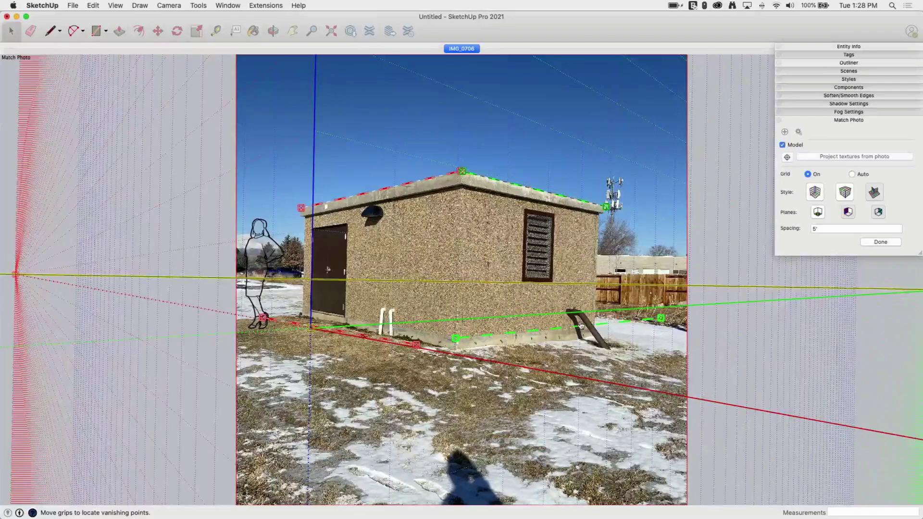
{"action": "left_click_drag", "start_coordinate": [660, 319], "coordinate": [635, 324]}
{"action": "left_click_drag", "start_coordinate": [416, 345], "coordinate": [447, 339]}
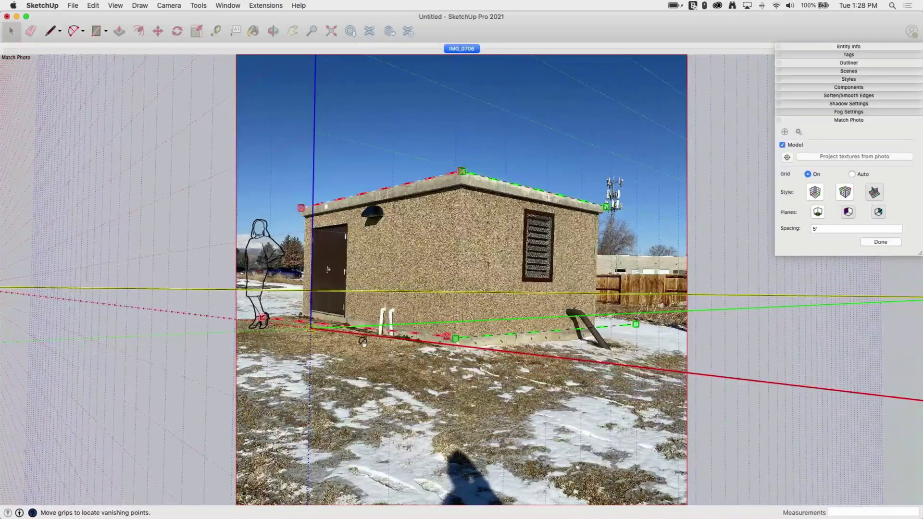
{"action": "left_click_drag", "start_coordinate": [311, 331], "coordinate": [339, 299]}
{"action": "left_click_drag", "start_coordinate": [262, 321], "coordinate": [297, 311]}
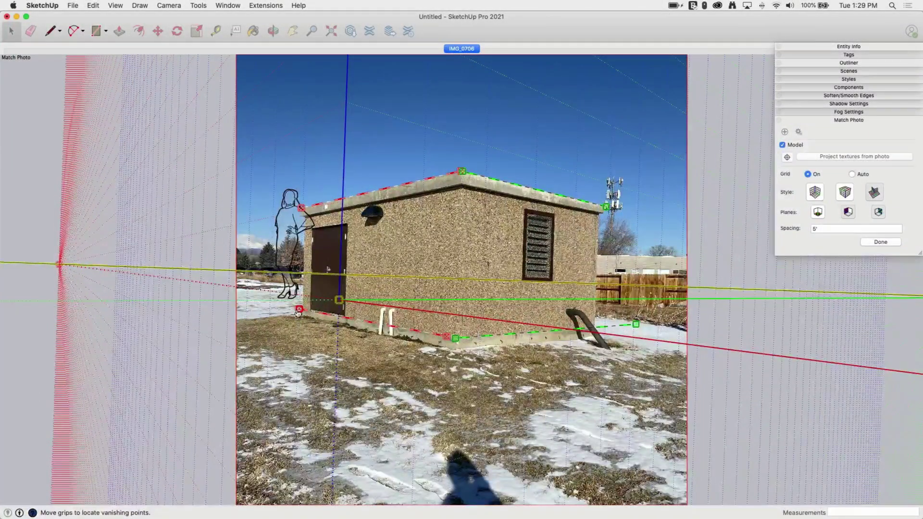
- Set the origin at the building's near bottom corner, scale along blue to the building height, and finish the match
{"action": "left_click_drag", "start_coordinate": [339, 300], "coordinate": [456, 350]}
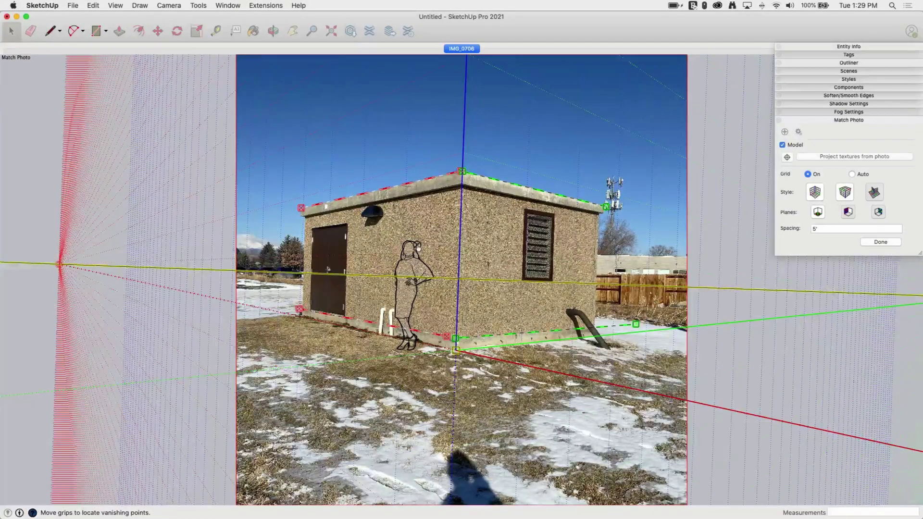
{"action": "left_click_drag", "start_coordinate": [463, 158], "coordinate": [463, 166]}
{"action": "left_click_drag", "start_coordinate": [463, 240], "coordinate": [474, 238]}
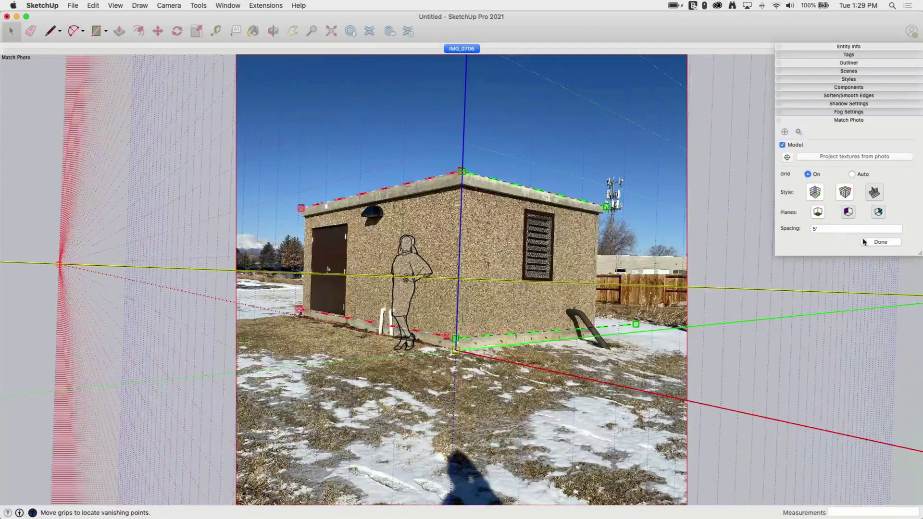
{"action": "left_click", "coordinate": [897, 245]}
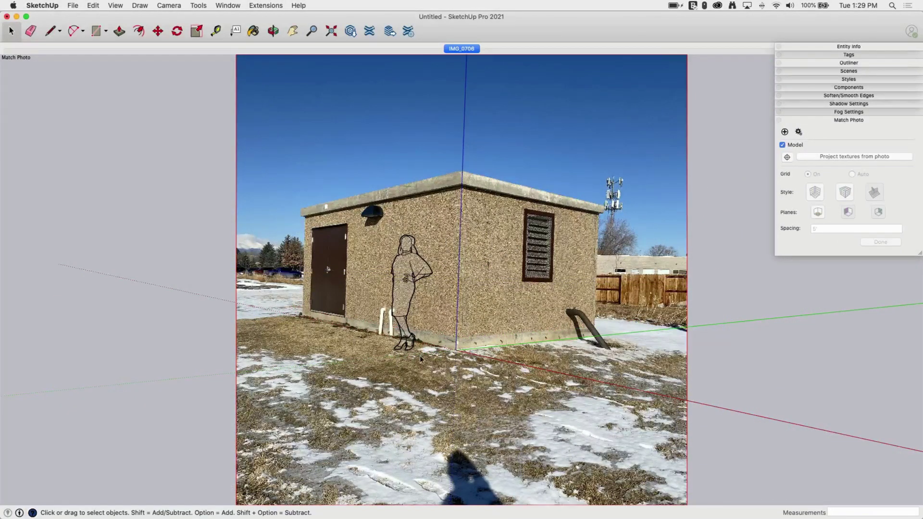
- Draw a rectangle over the right wall from the near bottom corner to its top-right corner
{"action": "key", "text": "r"}
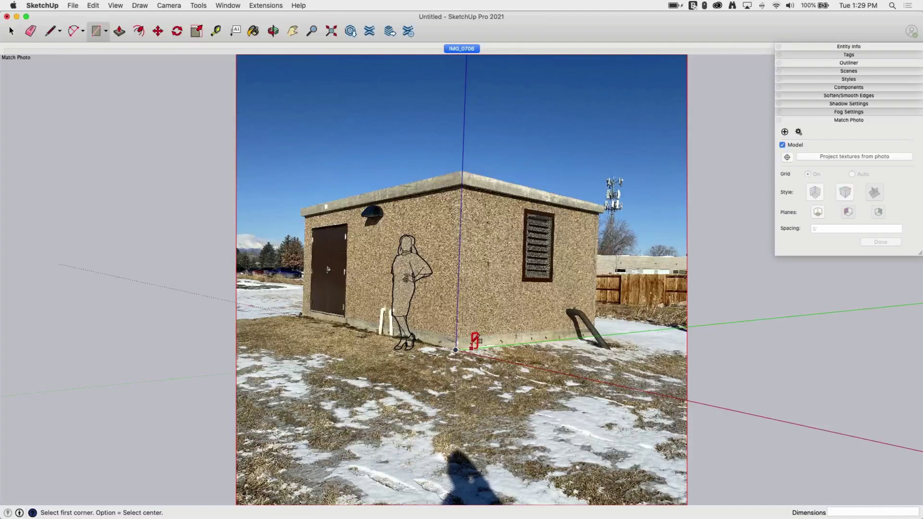
{"action": "left_click", "coordinate": [455, 350]}
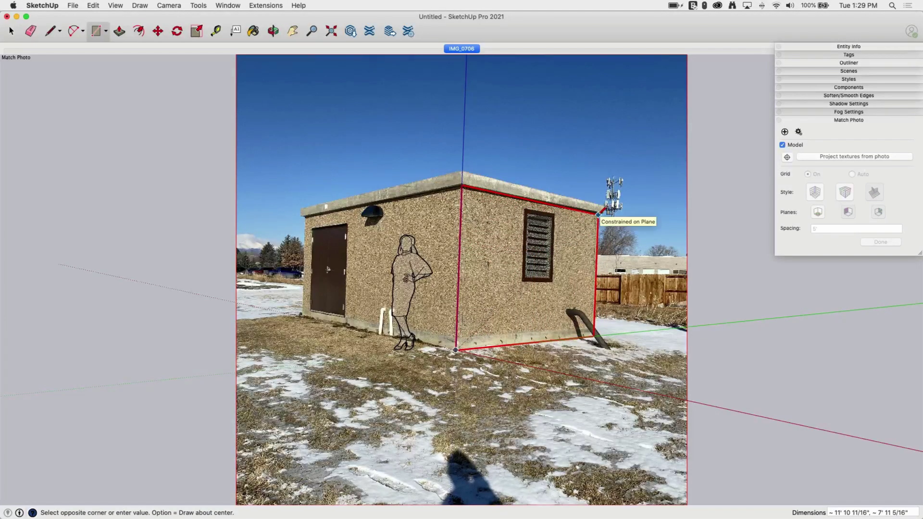
{"action": "left_click", "coordinate": [598, 214]}
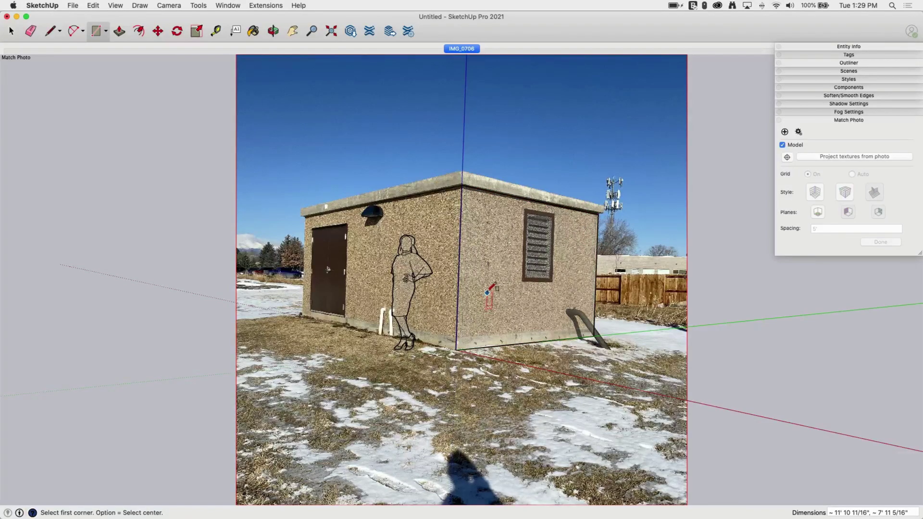
- Push/pull the wall rectangle back 18' 4 3/4" to the left wall's far end
{"action": "key", "text": "p"}
{"action": "left_click_drag", "start_coordinate": [490, 296], "coordinate": [335, 293]}
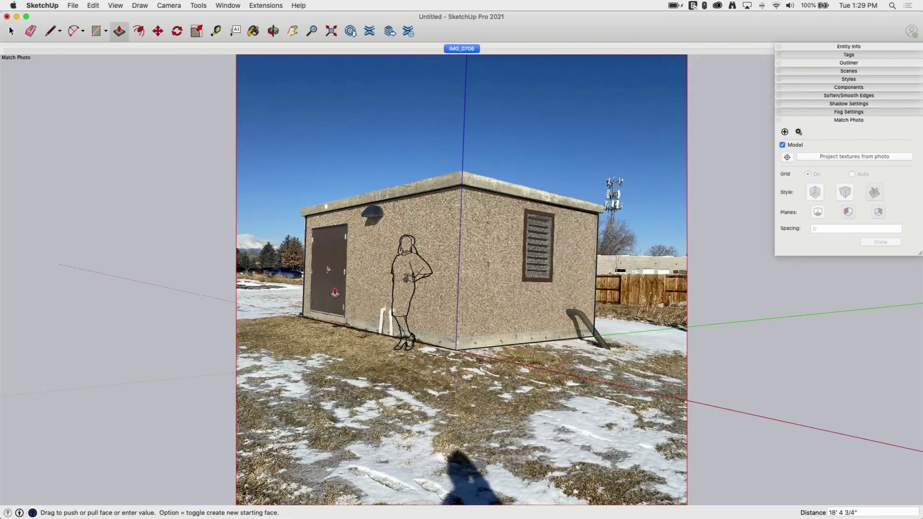
{"action": "left_click_drag", "start_coordinate": [335, 293], "coordinate": [335, 292]}
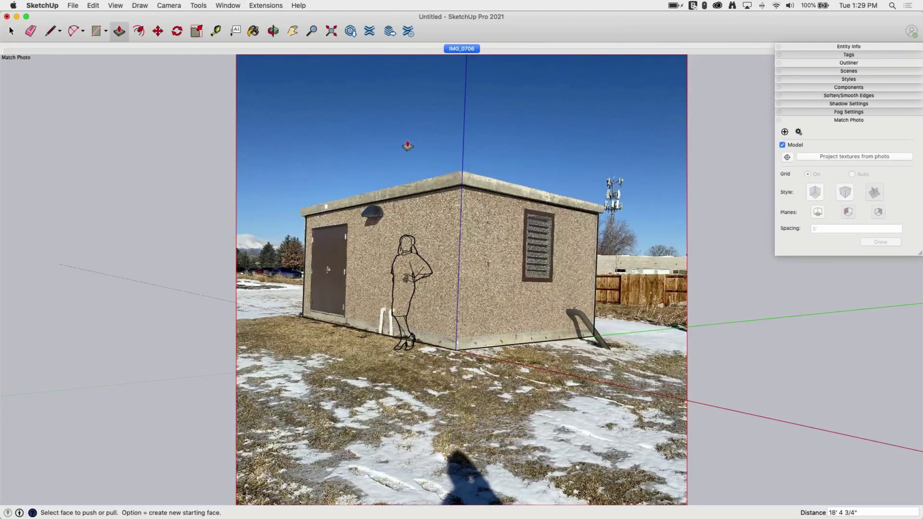
- Raise the box's top face to the building height shown in the IMG_0706 photo
{"action": "middle_click_drag", "start_coordinate": [445, 145], "coordinate": [399, 254]}
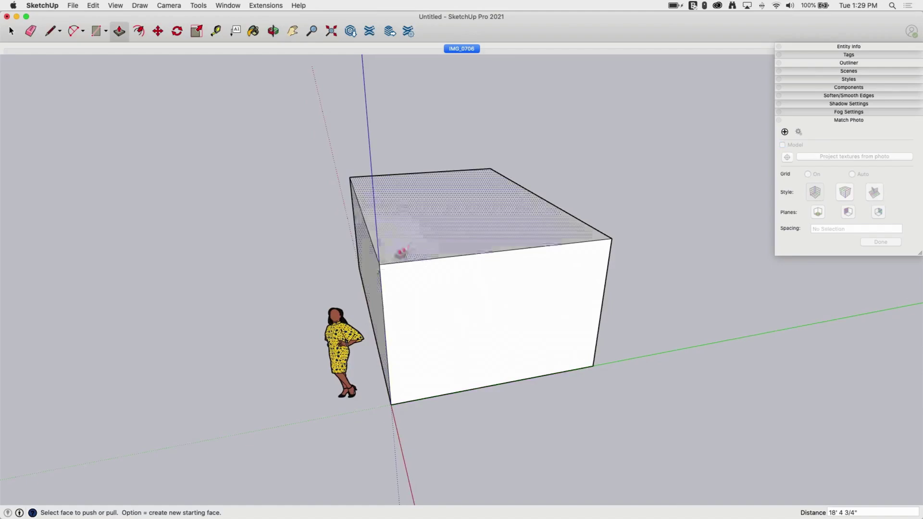
{"action": "left_click", "coordinate": [411, 246]}
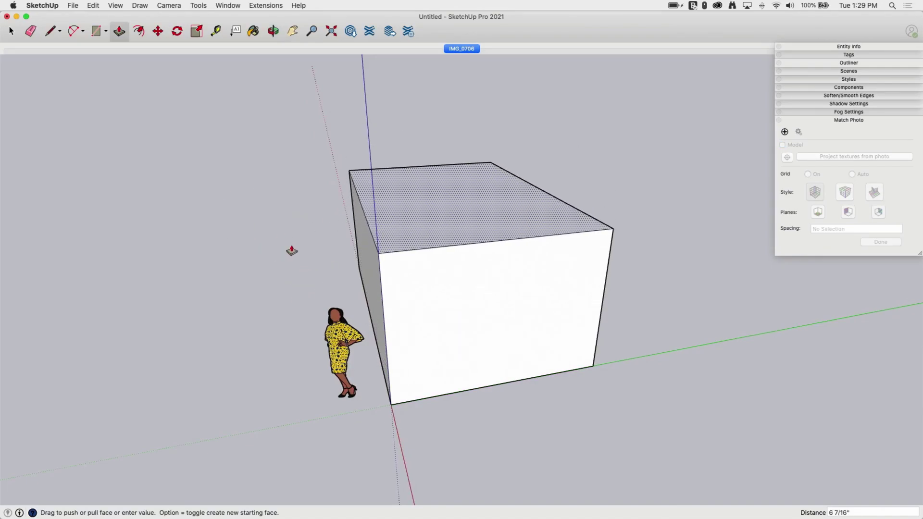
{"action": "left_click", "coordinate": [292, 251]}
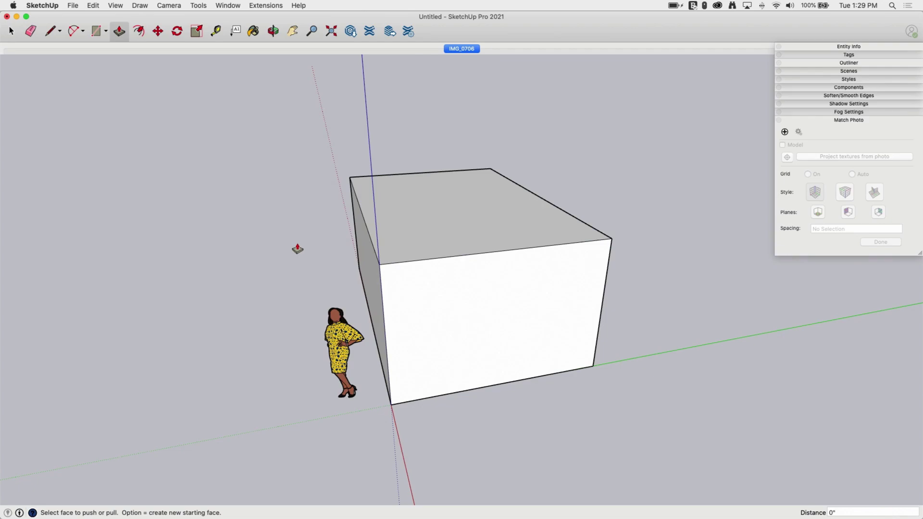
{"action": "left_click", "coordinate": [413, 222]}
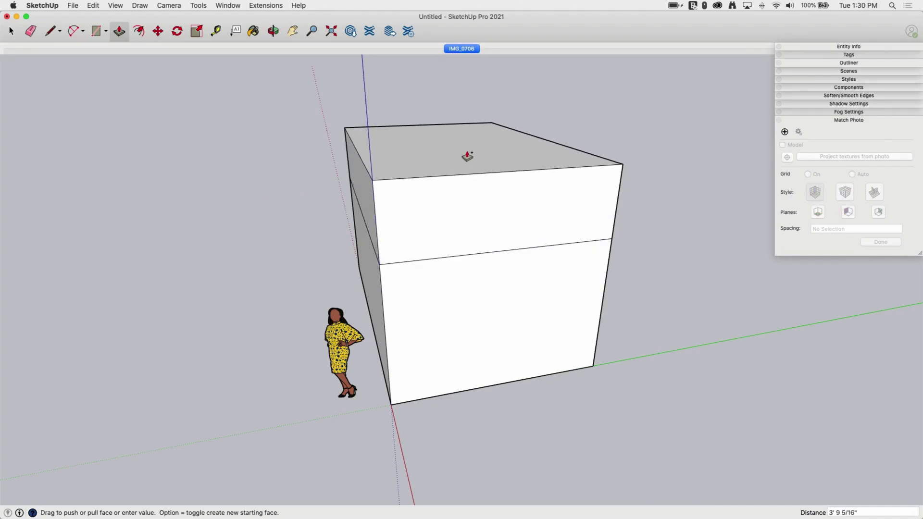
{"action": "left_click", "coordinate": [463, 49]}
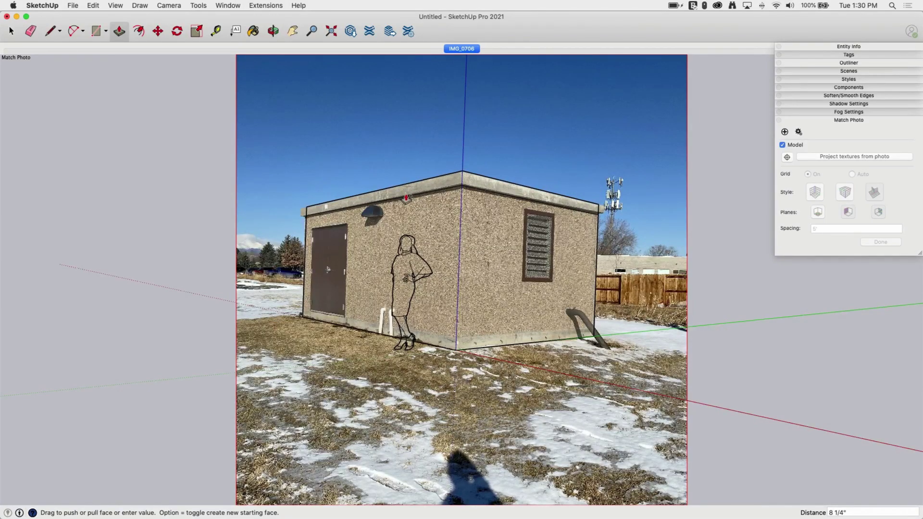
{"action": "left_click", "coordinate": [408, 198]}
- Push/pull the right and left roof faces outward to meet the photo's roof edges
{"action": "left_click", "coordinate": [482, 179]}
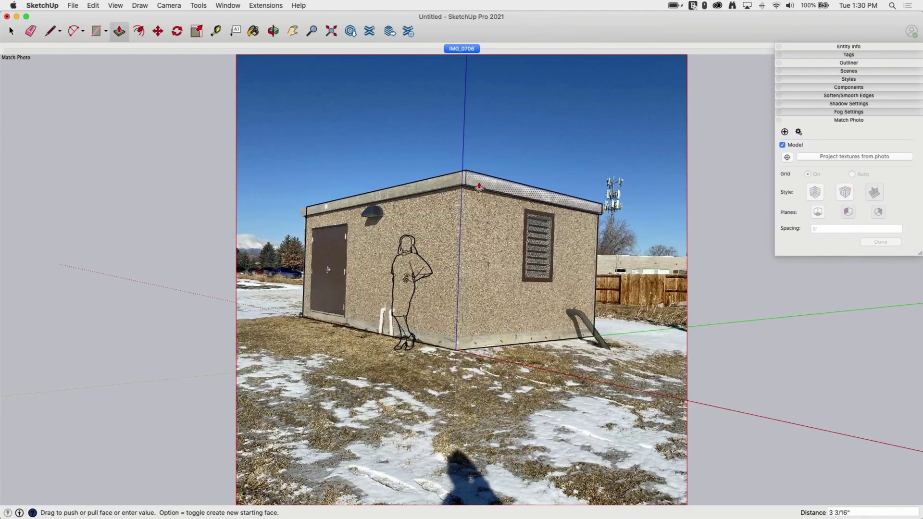
{"action": "left_click", "coordinate": [481, 186]}
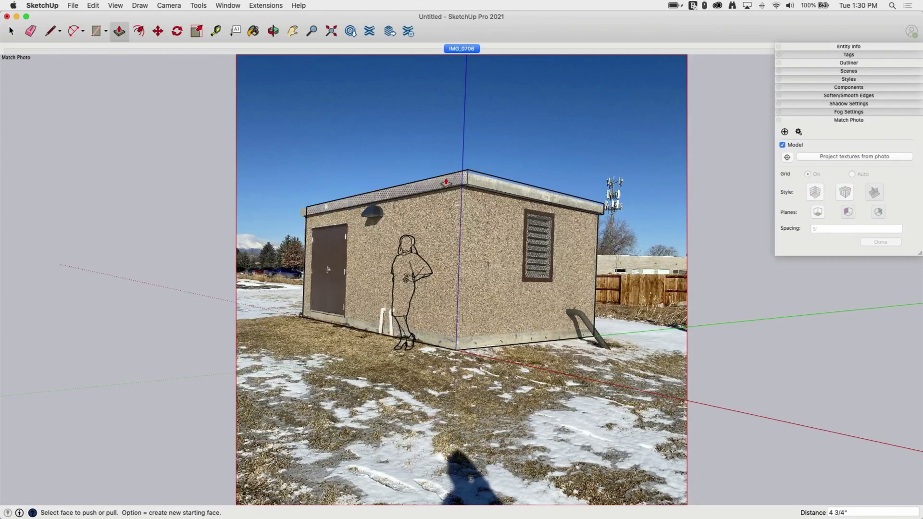
{"action": "left_click", "coordinate": [446, 182]}
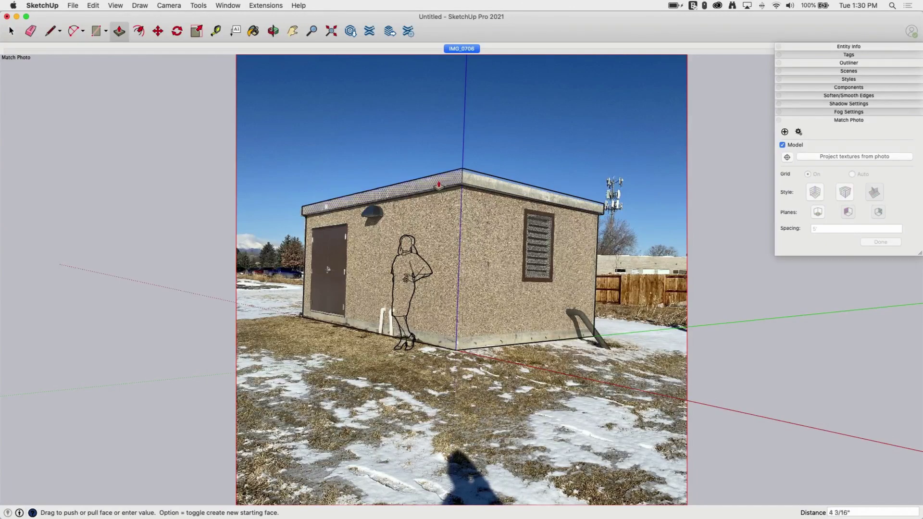
{"action": "left_click", "coordinate": [435, 185]}
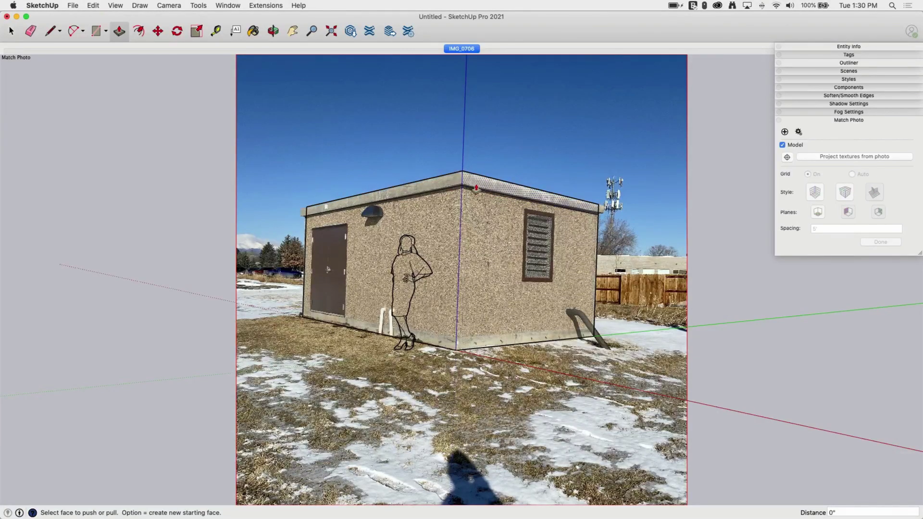
{"action": "left_click", "coordinate": [480, 187]}
{"action": "left_click", "coordinate": [481, 188]}
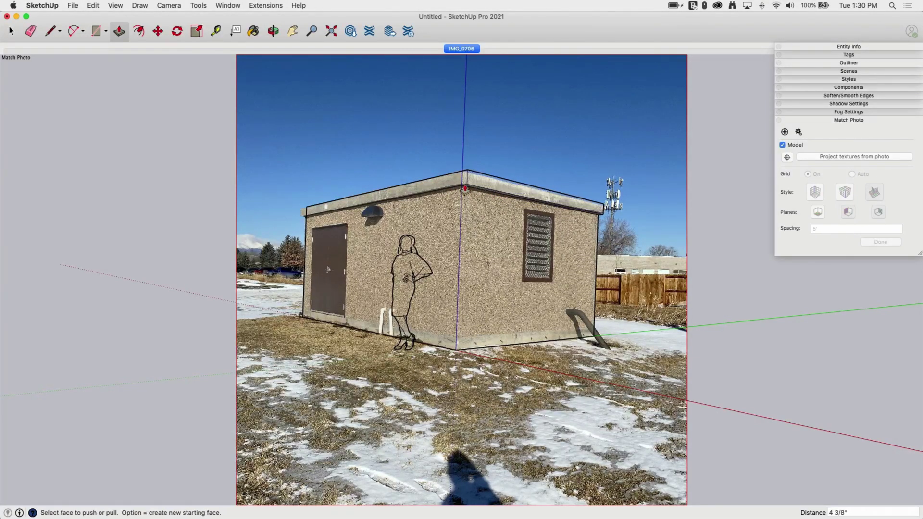
{"action": "left_click", "coordinate": [449, 188]}
{"action": "left_click", "coordinate": [450, 187]}
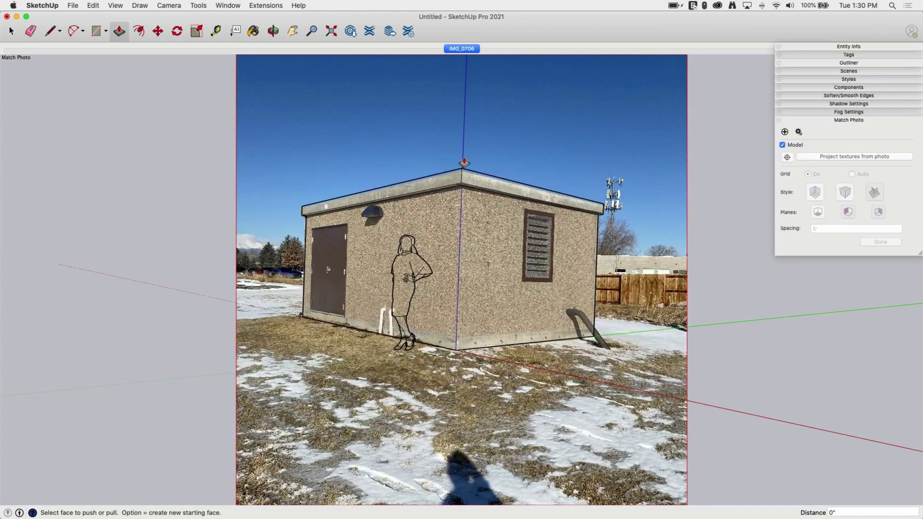
- Raise the roof slab's top face to the roof line in the IMG_0706 photo
{"action": "middle_click_drag", "start_coordinate": [468, 141], "coordinate": [431, 227]}
{"action": "left_click", "coordinate": [432, 227]}
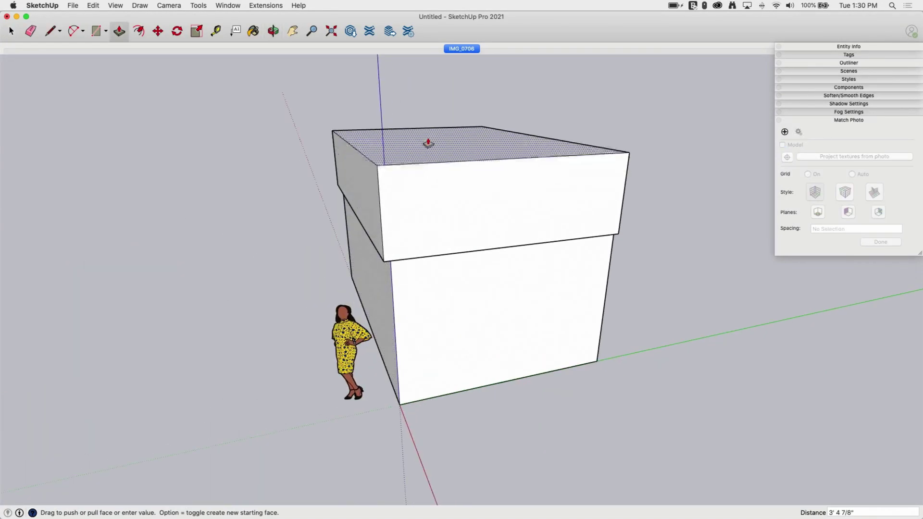
{"action": "left_click", "coordinate": [463, 48]}
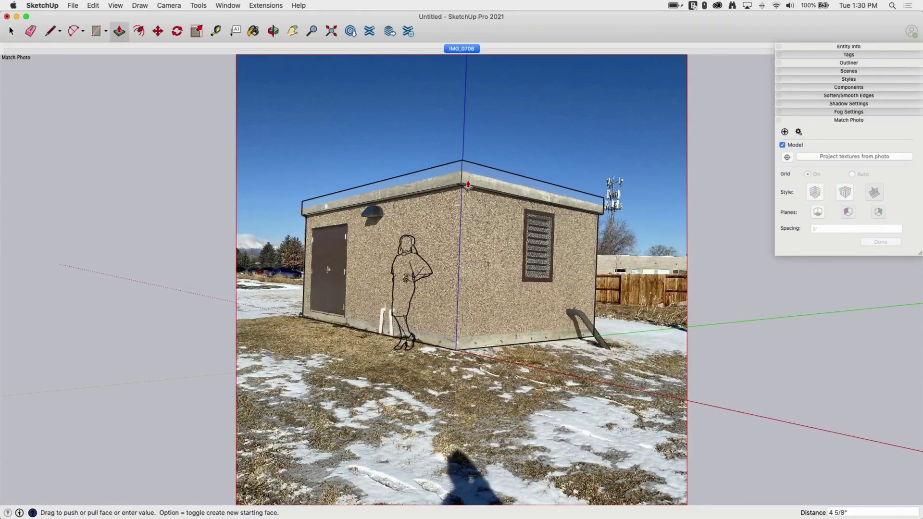
{"action": "left_click", "coordinate": [466, 193]}
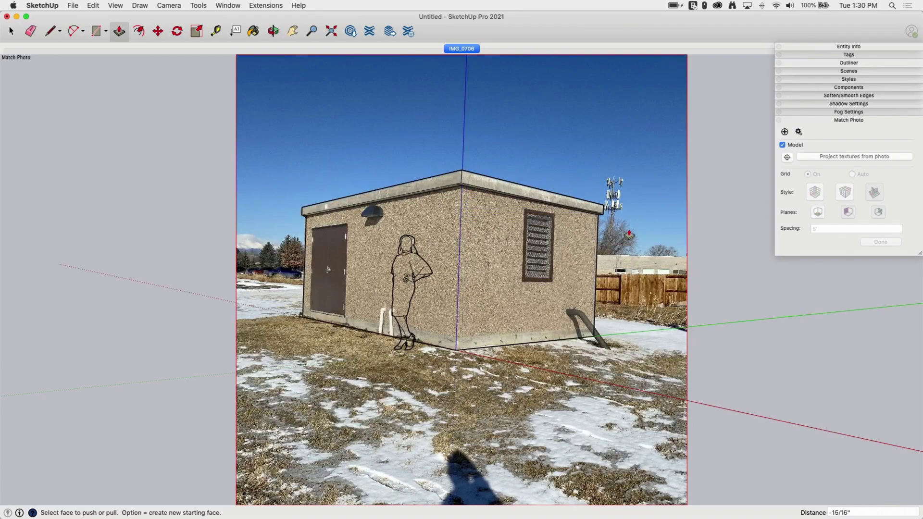
{"action": "key", "text": "space"}
- Project IMG_0706 onto the right wall, left wall and roof-edge faces, choosing No to trimming
{"action": "left_click", "coordinate": [514, 275]}
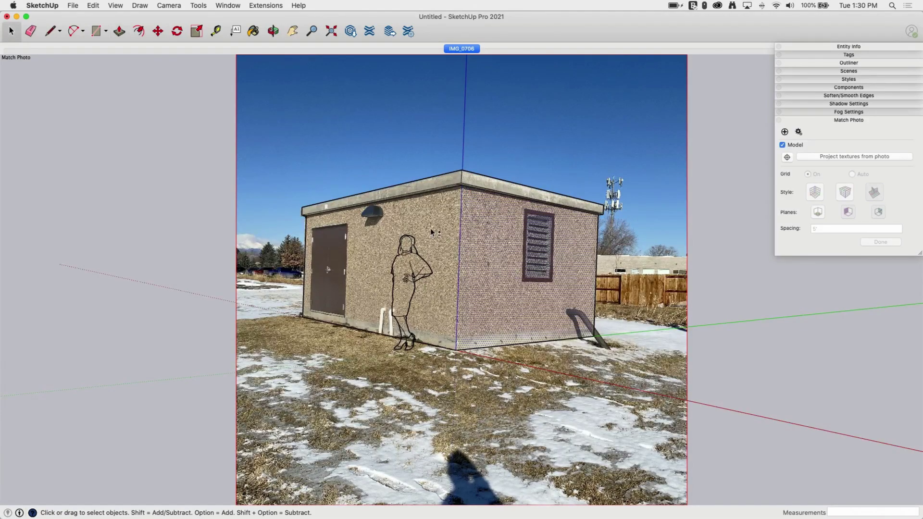
{"action": "left_click", "coordinate": [435, 233], "text": "shift"}
{"action": "left_click", "coordinate": [481, 182], "text": "shift"}
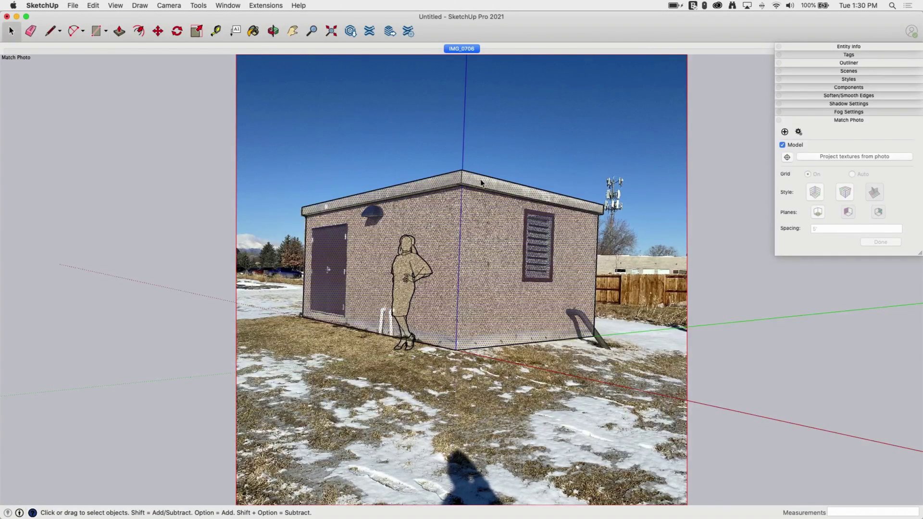
{"action": "right_click", "coordinate": [477, 250]}
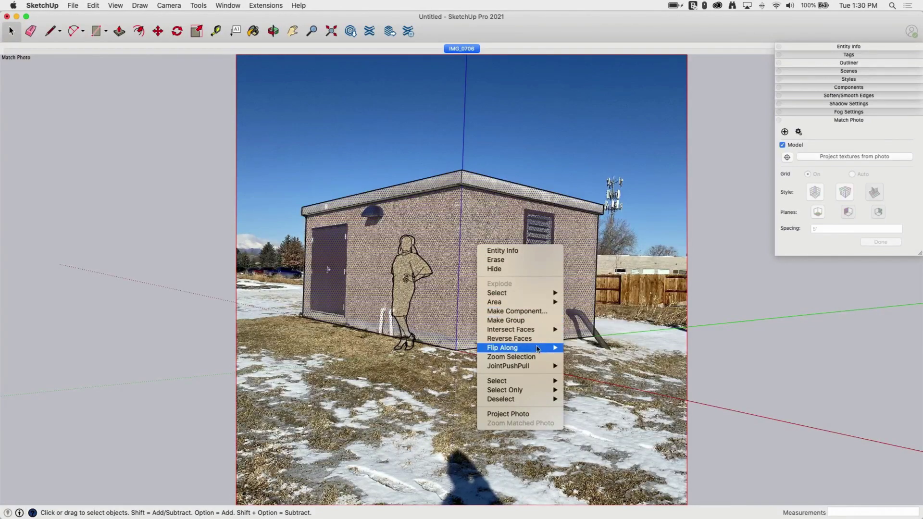
{"action": "left_click", "coordinate": [535, 414]}
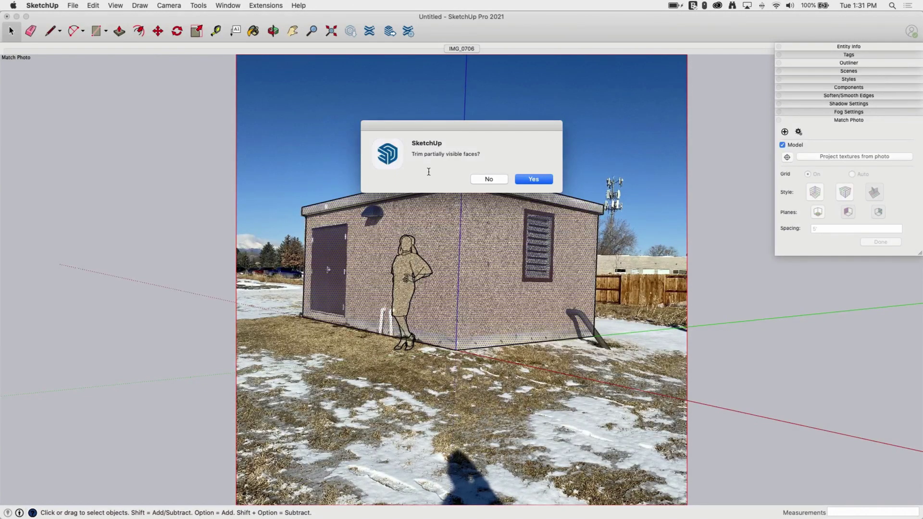
{"action": "left_click", "coordinate": [489, 179]}
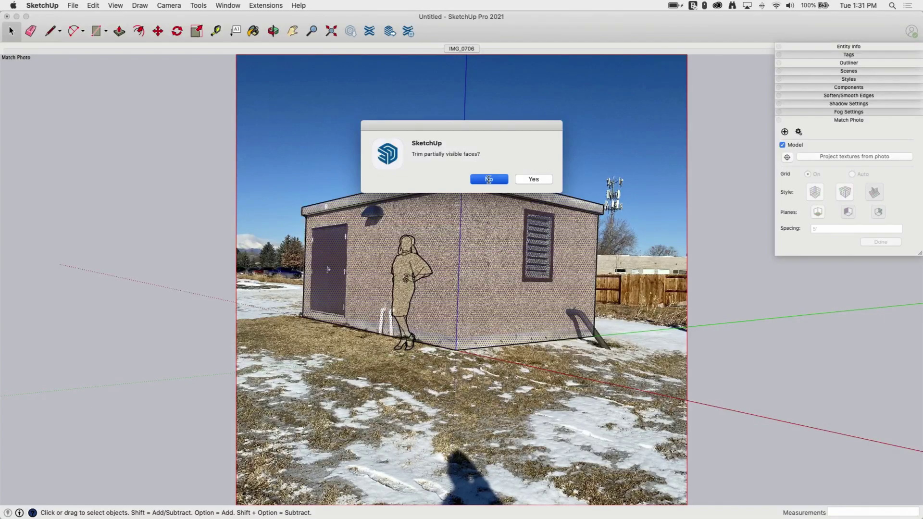
- Orbit around to a low corner view of the box's unphotographed side
{"action": "middle_click_drag", "start_coordinate": [618, 171], "coordinate": [352, 41]}
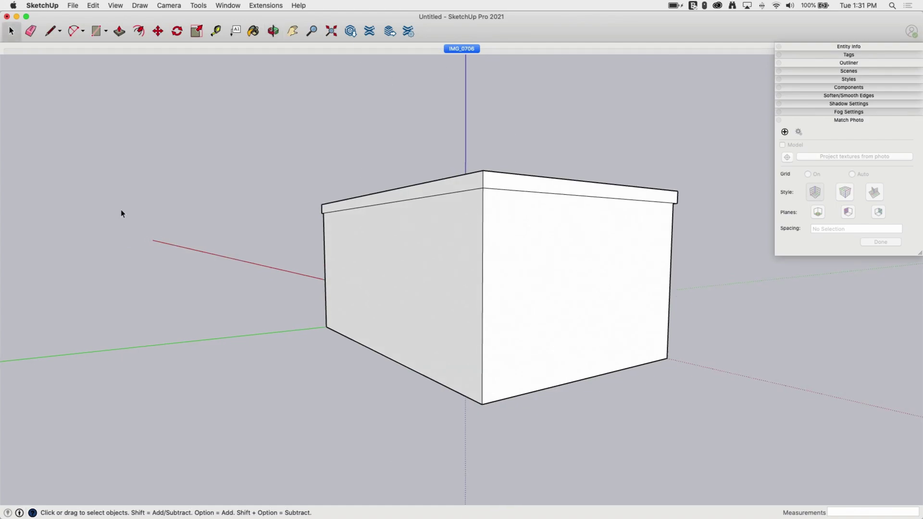
{"action": "middle_click_drag", "start_coordinate": [121, 213], "coordinate": [45, 157]}
{"action": "middle_click_drag", "start_coordinate": [587, 152], "coordinate": [292, 91]}
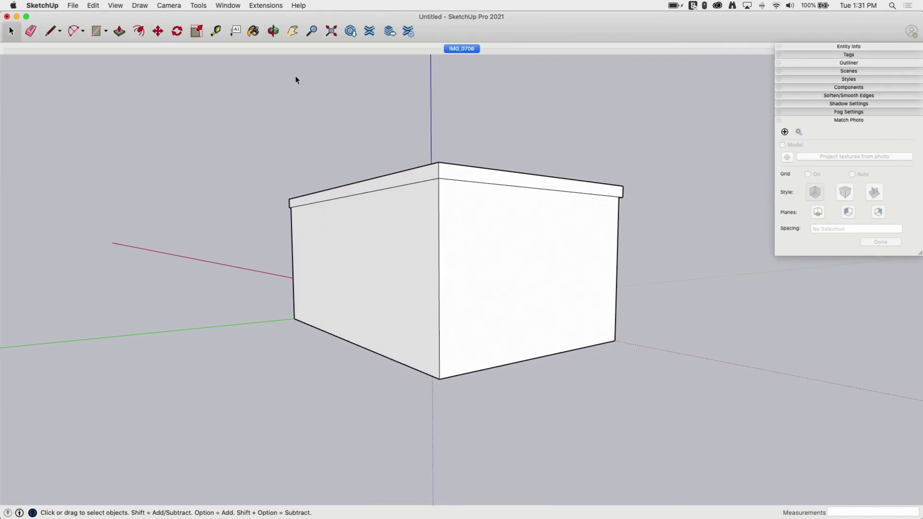
- Place the model axes at the box's near bottom corner, aligned along its two bottom edges
{"action": "left_click", "coordinate": [196, 7]}
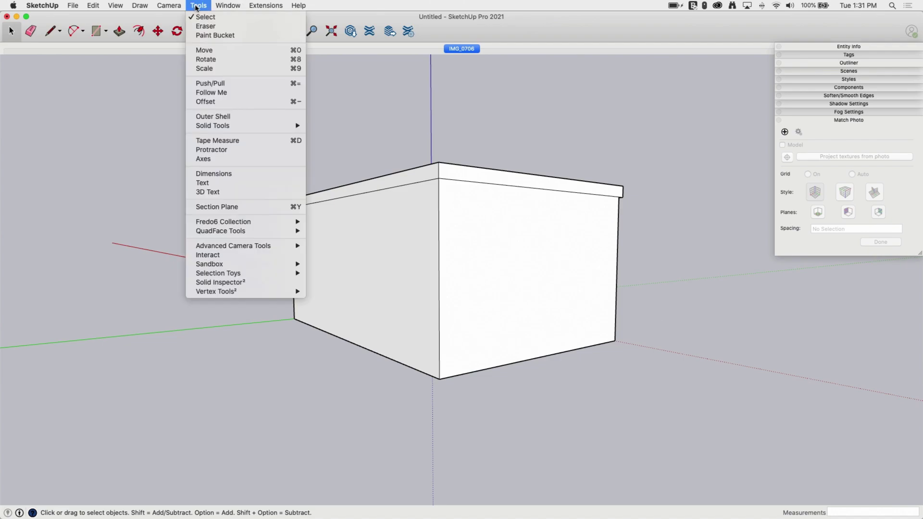
{"action": "left_click", "coordinate": [228, 160]}
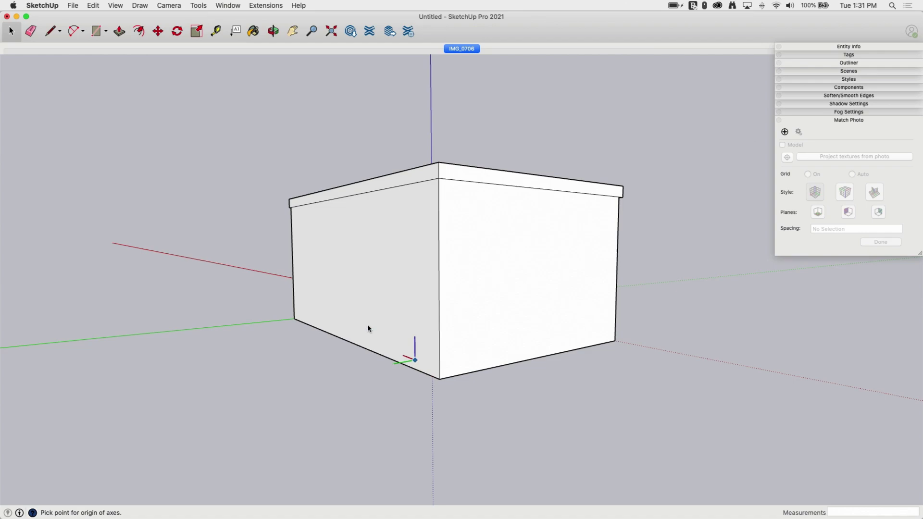
{"action": "left_click", "coordinate": [439, 378]}
{"action": "left_click", "coordinate": [250, 300]}
{"action": "left_click", "coordinate": [302, 307]}
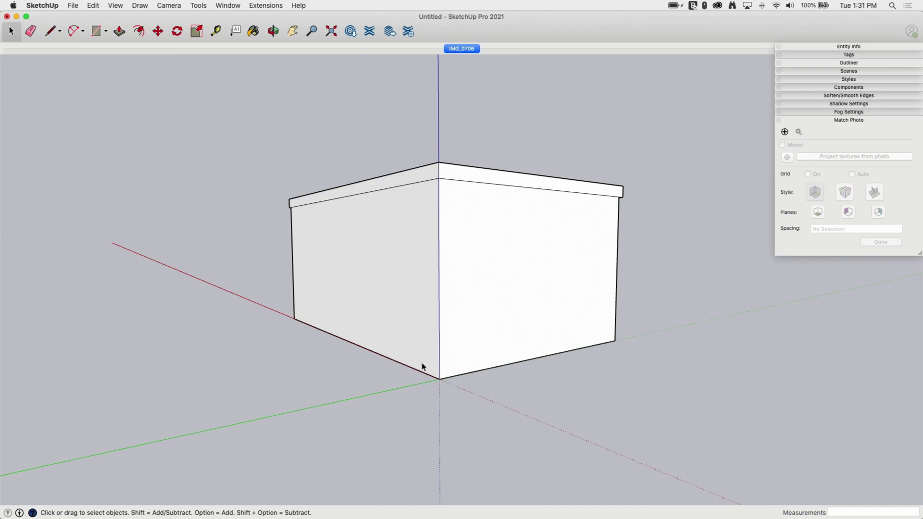
- Import IMG_0707.jpg as a new matched photo and drag its origin onto the building's base corner
{"action": "left_click", "coordinate": [78, 4]}
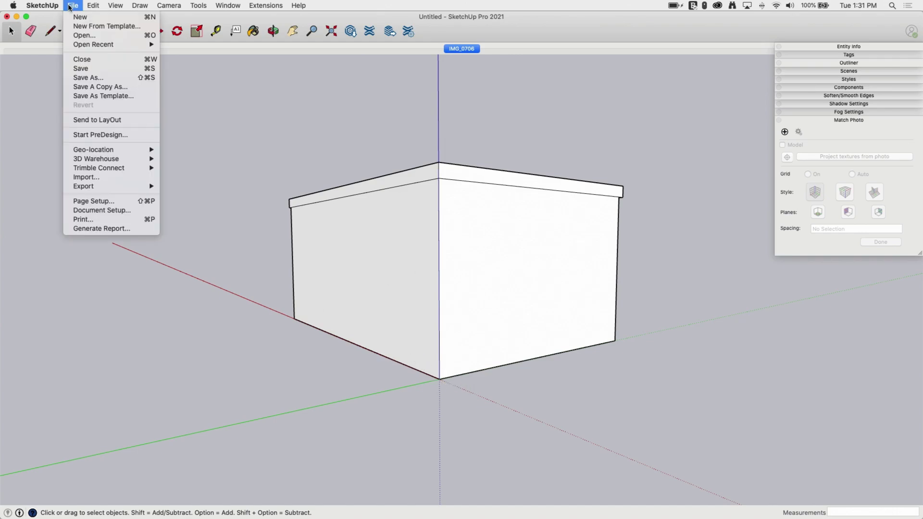
{"action": "left_click", "coordinate": [87, 177]}
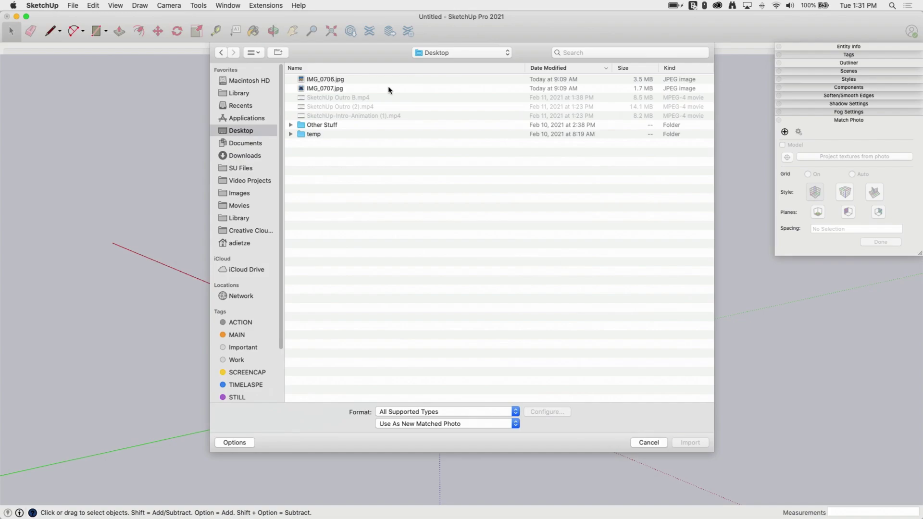
{"action": "left_click", "coordinate": [314, 90]}
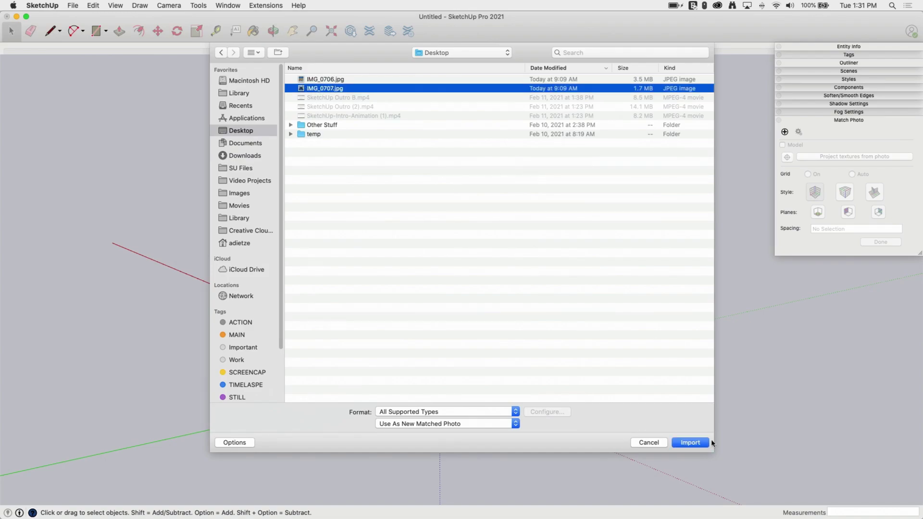
{"action": "left_click", "coordinate": [691, 442]}
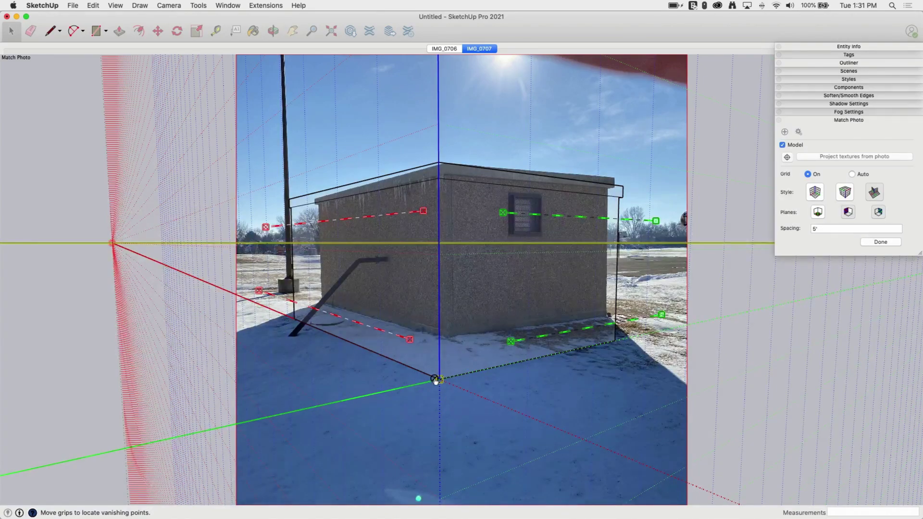
{"action": "left_click_drag", "start_coordinate": [439, 381], "coordinate": [450, 343]}
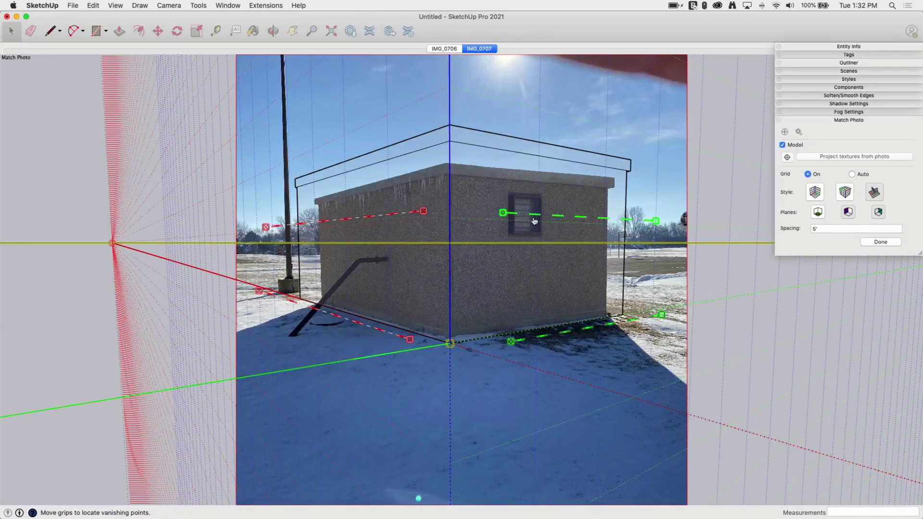
- Align the upper and lower green perspective lines with the right roof edge and wall base
{"action": "left_click_drag", "start_coordinate": [502, 213], "coordinate": [445, 162]}
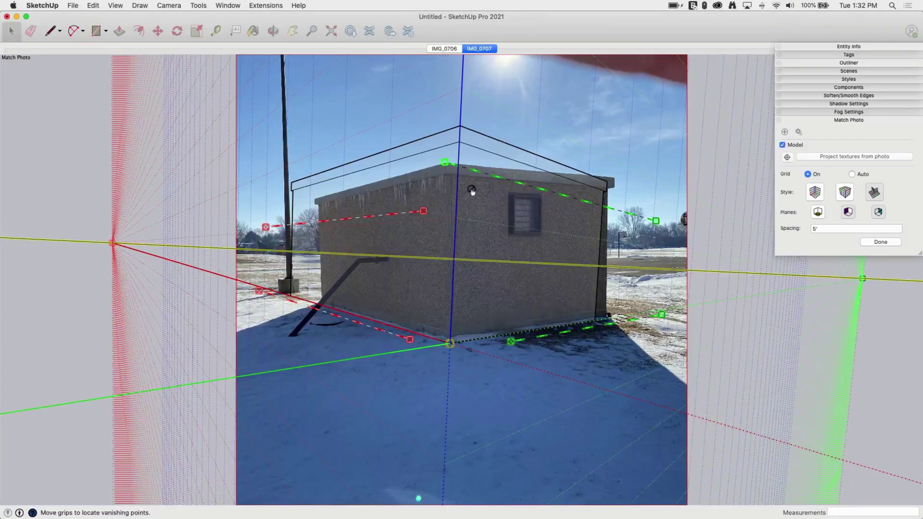
{"action": "left_click_drag", "start_coordinate": [657, 224], "coordinate": [650, 183]}
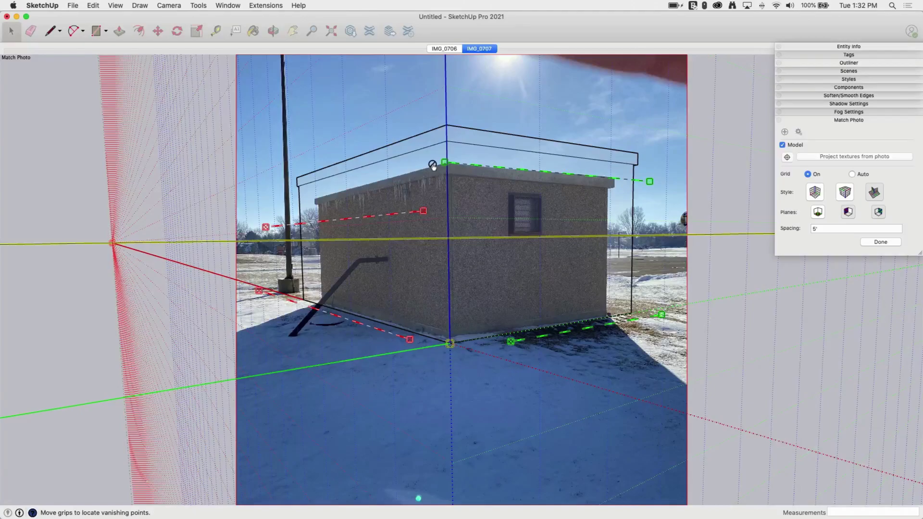
{"action": "left_click_drag", "start_coordinate": [447, 166], "coordinate": [452, 165]}
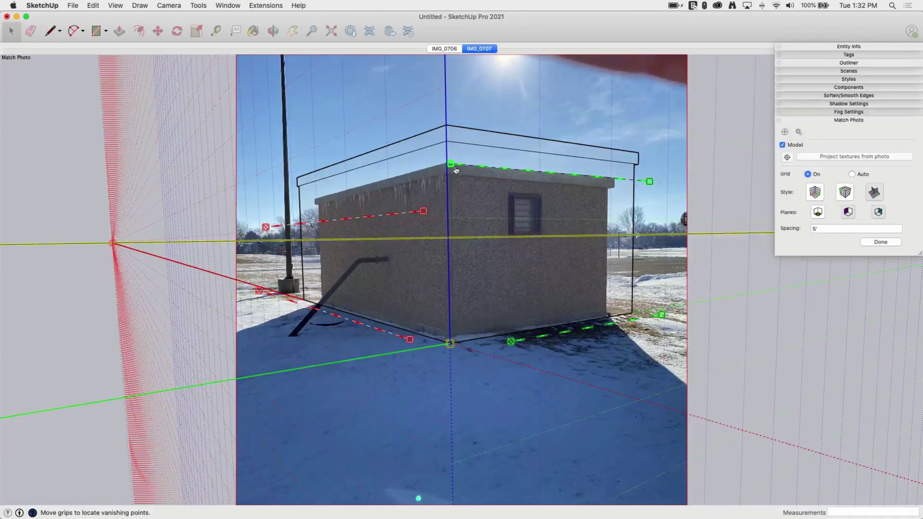
{"action": "left_click_drag", "start_coordinate": [511, 342], "coordinate": [461, 328]}
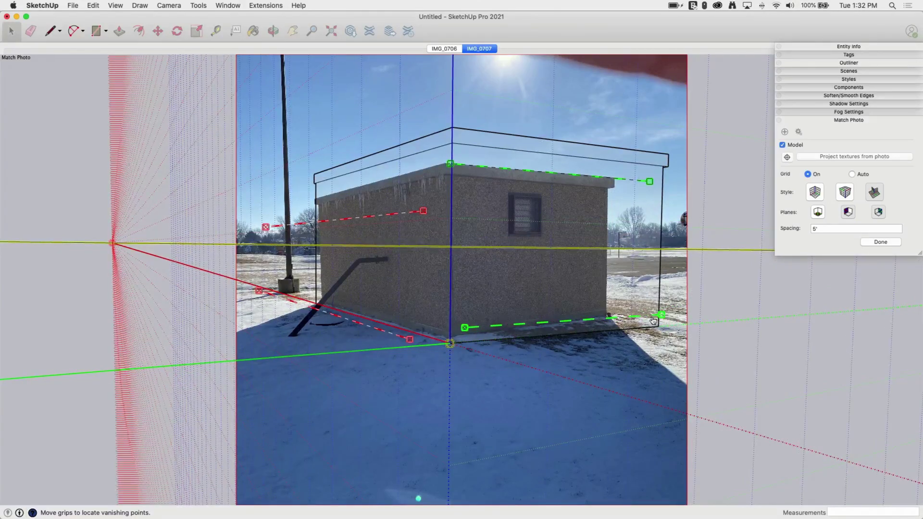
{"action": "left_click_drag", "start_coordinate": [666, 318], "coordinate": [632, 307]}
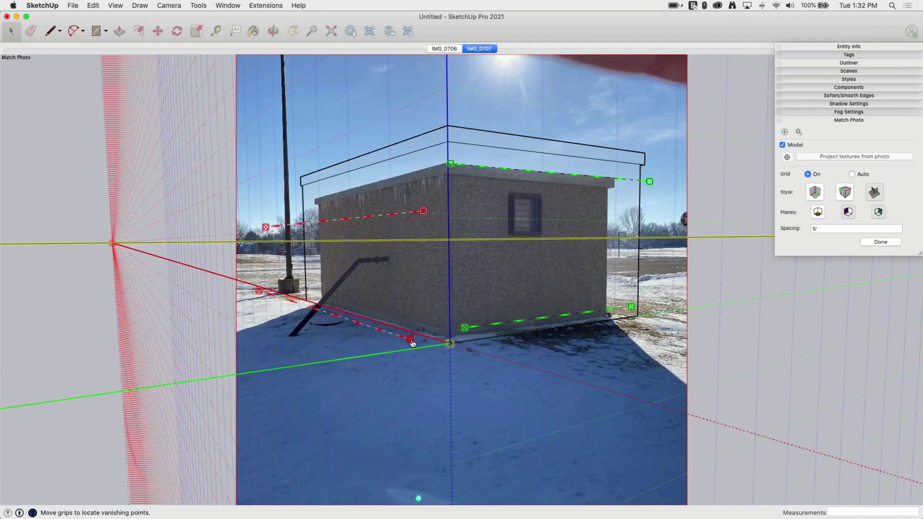
- Align the lower and upper red perspective lines with the left wall base and roof edge
{"action": "left_click_drag", "start_coordinate": [412, 342], "coordinate": [433, 327]}
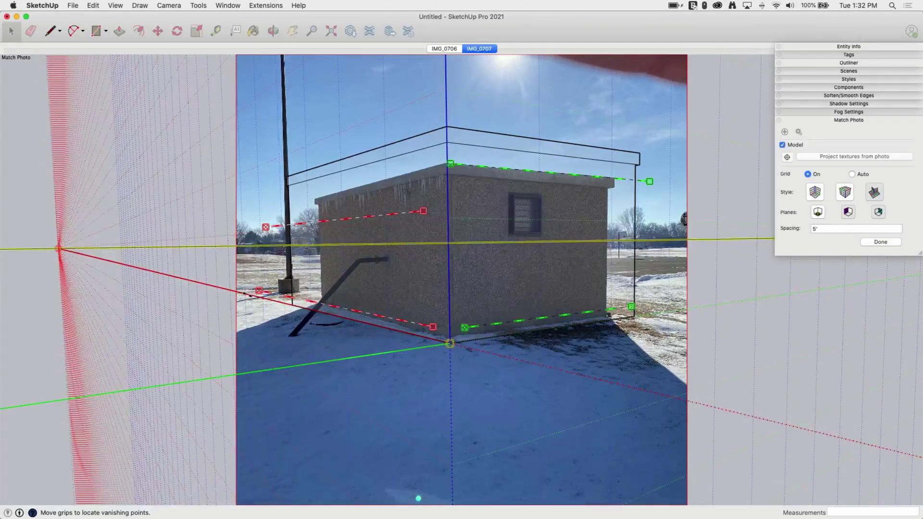
{"action": "left_click_drag", "start_coordinate": [258, 292], "coordinate": [314, 295]}
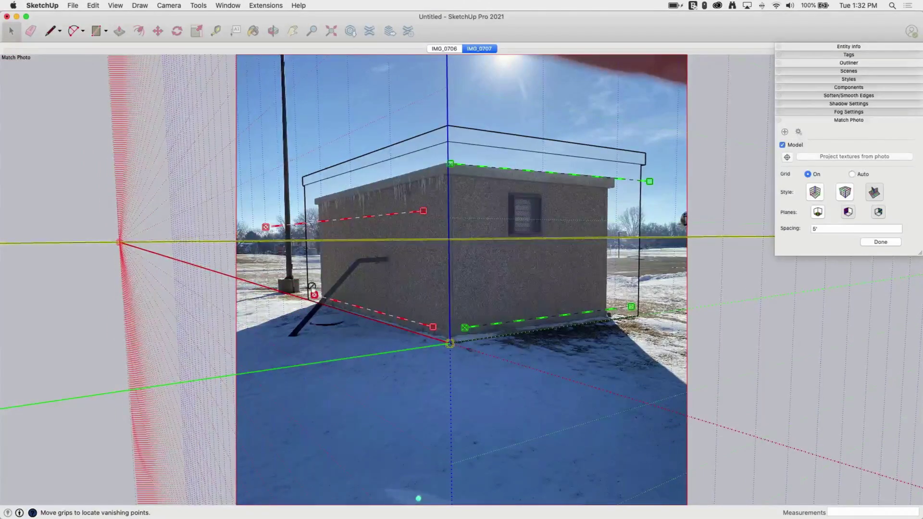
{"action": "left_click_drag", "start_coordinate": [425, 215], "coordinate": [443, 167]}
{"action": "left_click_drag", "start_coordinate": [266, 233], "coordinate": [294, 207]}
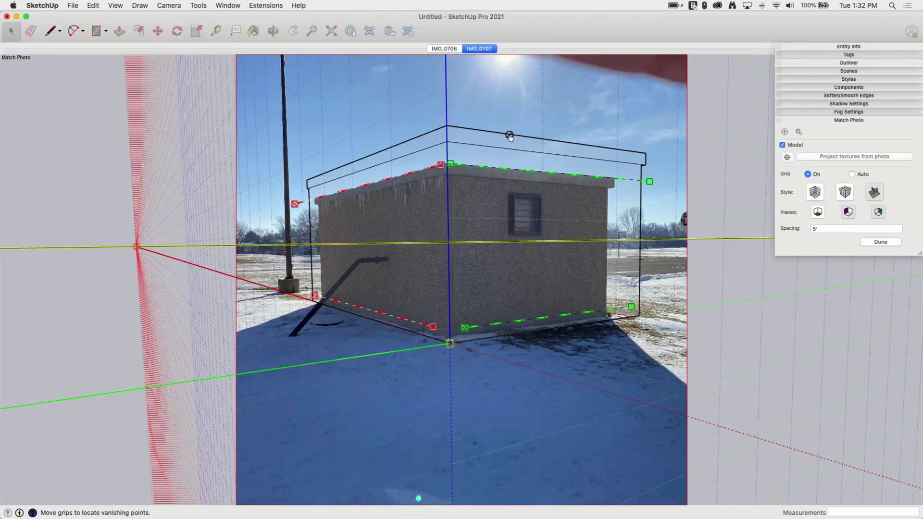
- Set the origin on the building's bottom corner and adjust the blue scale so the box height matches the roof
{"action": "left_click_drag", "start_coordinate": [446, 103], "coordinate": [445, 118]}
{"action": "mouse_move", "coordinate": [451, 349]}
{"action": "left_mouse_down"}
{"action": "mouse_move", "coordinate": [443, 334]}
{"action": "mouse_move", "coordinate": [524, 357]}
{"action": "mouse_move", "coordinate": [453, 342]}
{"action": "left_mouse_up"}
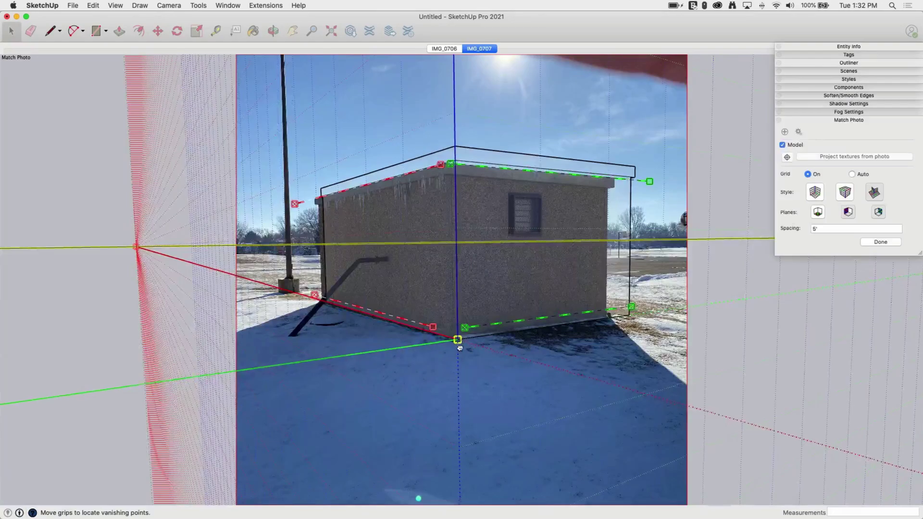
{"action": "mouse_move", "coordinate": [460, 347]}
{"action": "left_mouse_down"}
{"action": "mouse_move", "coordinate": [472, 357]}
{"action": "mouse_move", "coordinate": [472, 326]}
{"action": "mouse_move", "coordinate": [485, 340]}
{"action": "mouse_move", "coordinate": [423, 336]}
{"action": "mouse_move", "coordinate": [416, 379]}
{"action": "mouse_move", "coordinate": [447, 343]}
{"action": "left_mouse_up"}
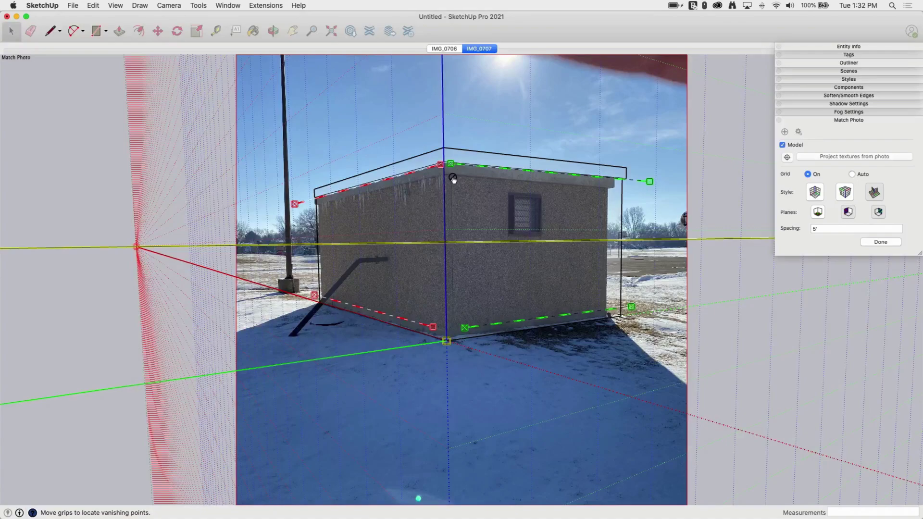
{"action": "left_click_drag", "start_coordinate": [443, 109], "coordinate": [437, 120]}
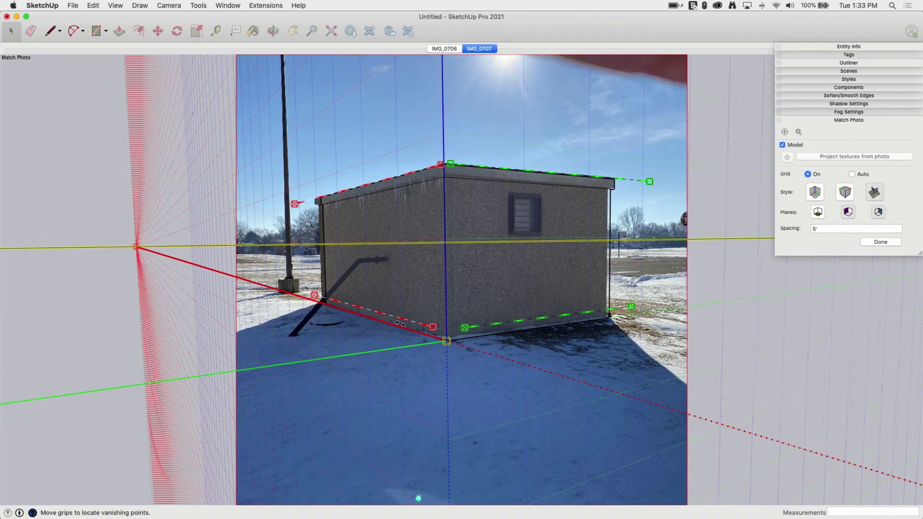
- Align the red and green perspective lines precisely along the wall bases
{"action": "scroll", "coordinate": [399, 325], "scroll_direction": "up", "scroll_amount": 5}
{"action": "scroll", "coordinate": [452, 331], "scroll_direction": "down", "scroll_amount": 5}
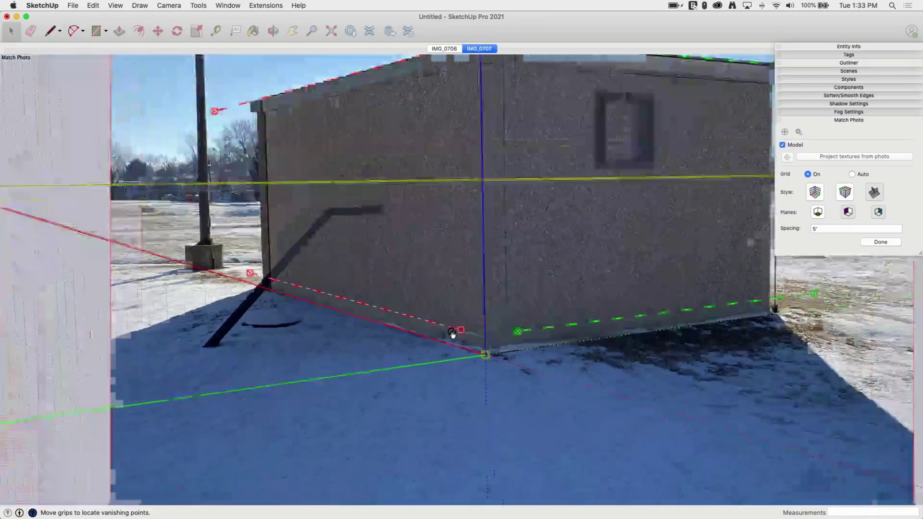
{"action": "scroll", "coordinate": [369, 327], "scroll_direction": "up", "scroll_amount": 6}
{"action": "scroll", "coordinate": [370, 328], "scroll_direction": "up", "scroll_amount": 2}
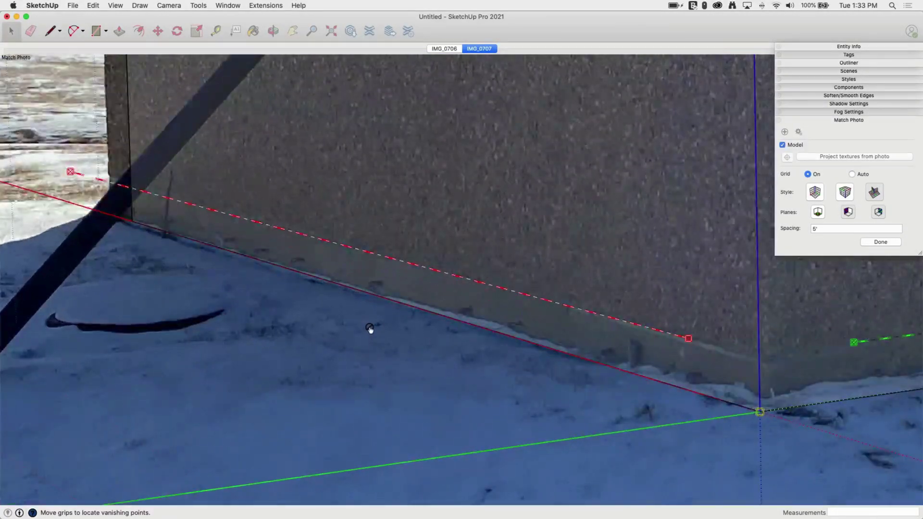
{"action": "left_click_drag", "start_coordinate": [688, 341], "coordinate": [747, 354]}
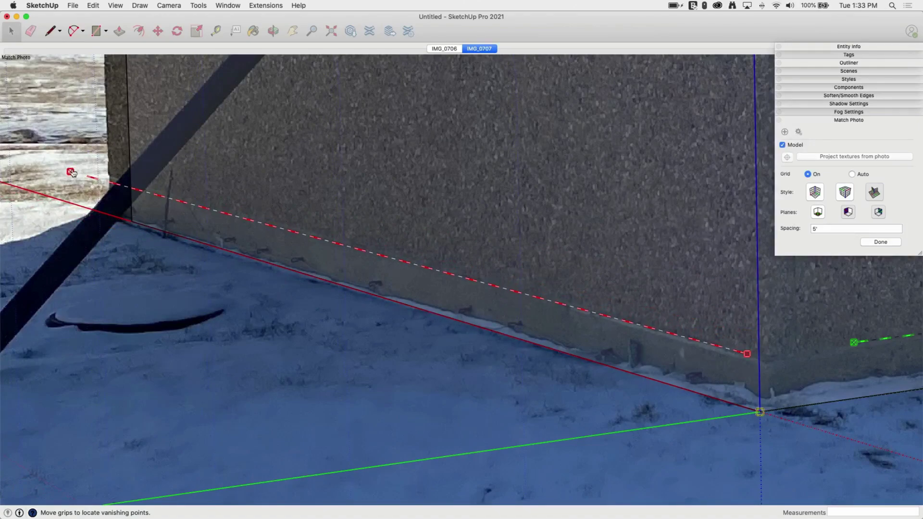
{"action": "scroll", "coordinate": [82, 221], "scroll_direction": "down", "scroll_amount": 3}
{"action": "scroll", "coordinate": [546, 223], "scroll_direction": "up", "scroll_amount": 3}
{"action": "scroll", "coordinate": [456, 336], "scroll_direction": "up", "scroll_amount": 3}
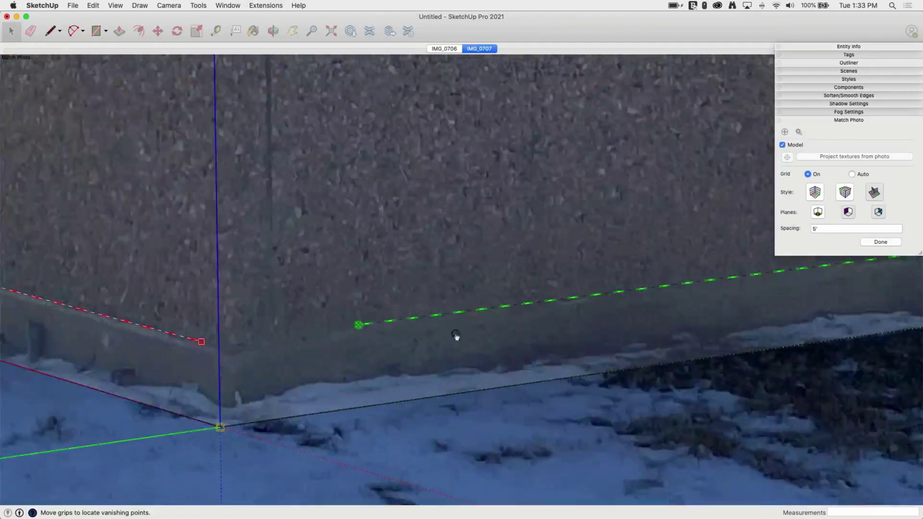
{"action": "left_click_drag", "start_coordinate": [360, 331], "coordinate": [350, 332]}
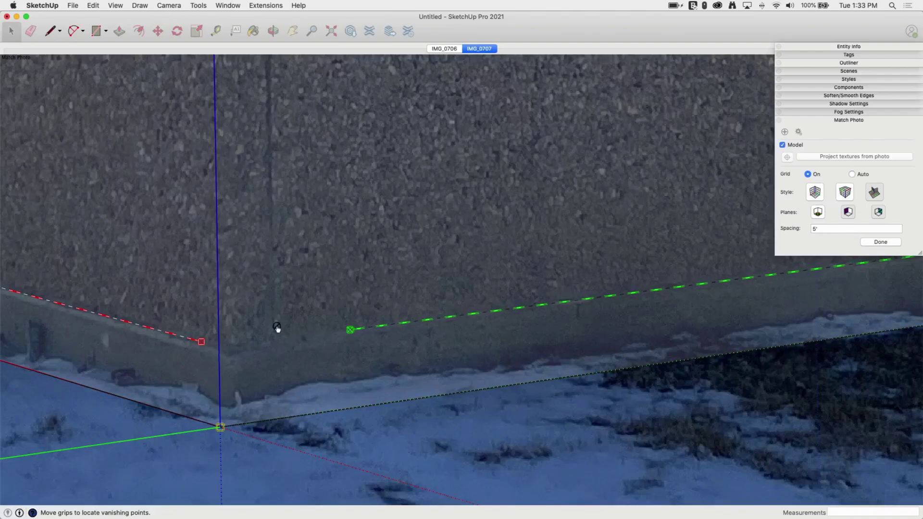
{"action": "scroll", "coordinate": [277, 328], "scroll_direction": "down", "scroll_amount": 3}
{"action": "scroll", "coordinate": [621, 269], "scroll_direction": "up", "scroll_amount": 4}
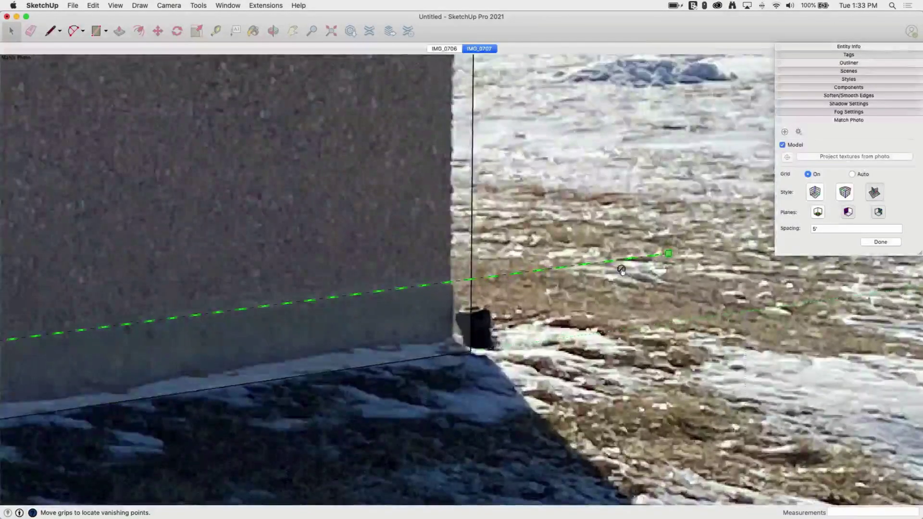
{"action": "left_click_drag", "start_coordinate": [671, 255], "coordinate": [675, 244]}
- Fit the green and red perspective lines tightly to the roof edges
{"action": "scroll", "coordinate": [728, 327], "scroll_direction": "down", "scroll_amount": 5}
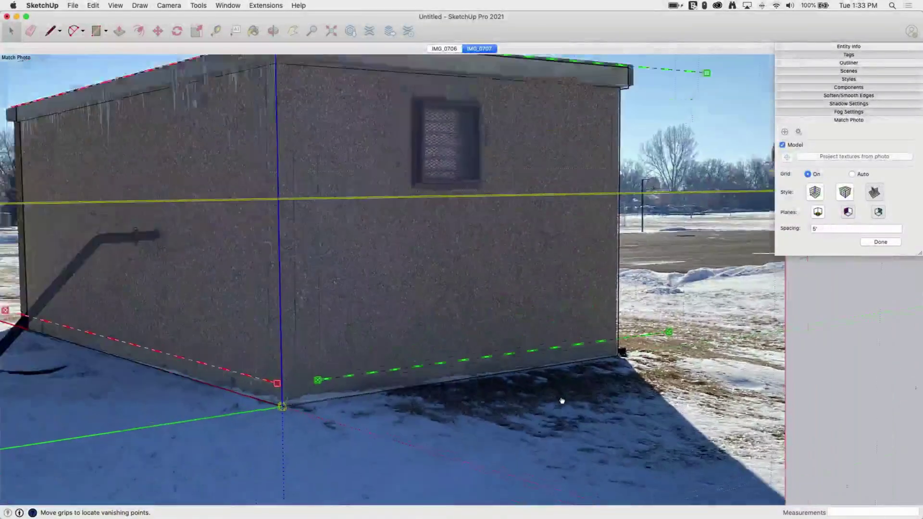
{"action": "scroll", "coordinate": [363, 150], "scroll_direction": "up", "scroll_amount": 5}
{"action": "scroll", "coordinate": [364, 150], "scroll_direction": "up", "scroll_amount": 2}
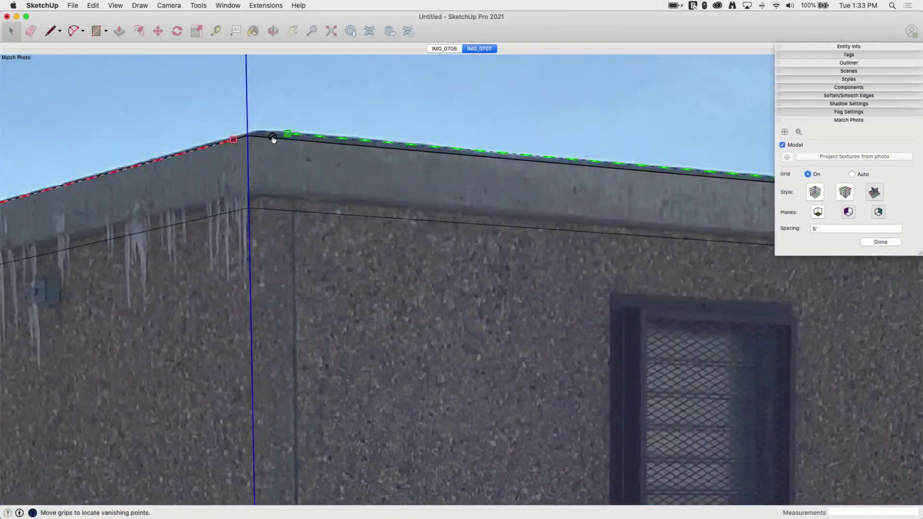
{"action": "left_click_drag", "start_coordinate": [289, 135], "coordinate": [287, 132]}
{"action": "scroll", "coordinate": [163, 165], "scroll_direction": "down", "scroll_amount": 3}
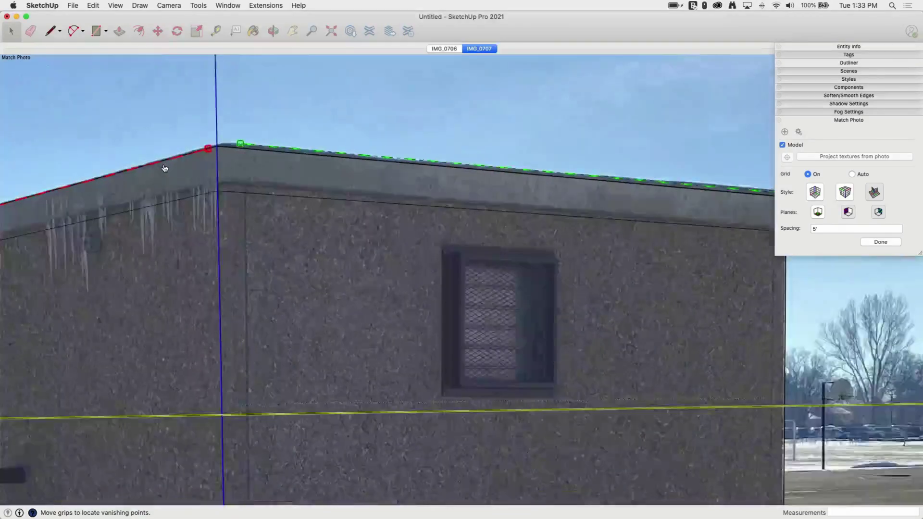
{"action": "left_click_drag", "start_coordinate": [741, 198], "coordinate": [742, 193]}
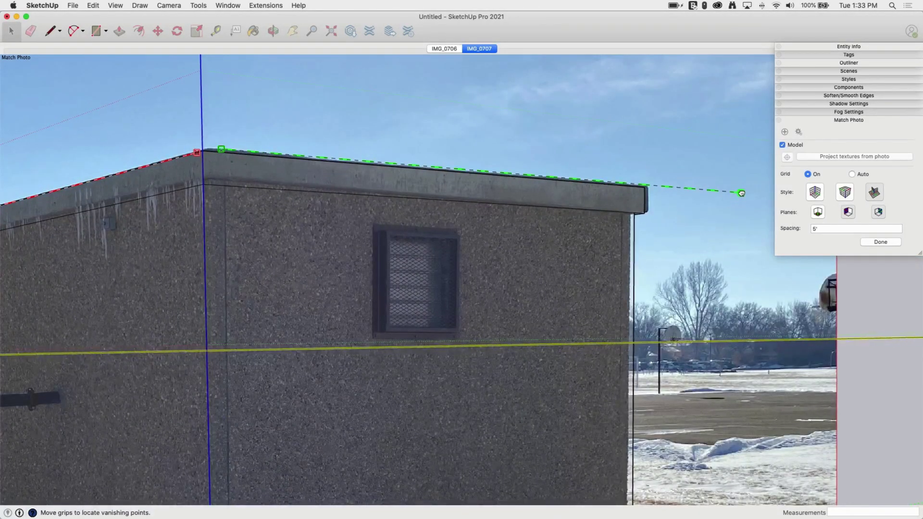
{"action": "scroll", "coordinate": [760, 252], "scroll_direction": "down", "scroll_amount": 2}
{"action": "scroll", "coordinate": [255, 198], "scroll_direction": "up", "scroll_amount": 5}
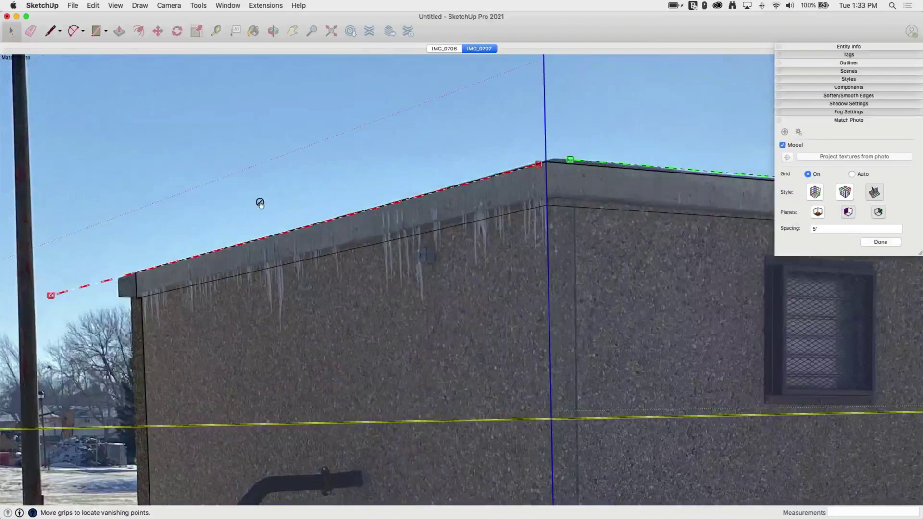
{"action": "left_click_drag", "start_coordinate": [543, 167], "coordinate": [551, 159]}
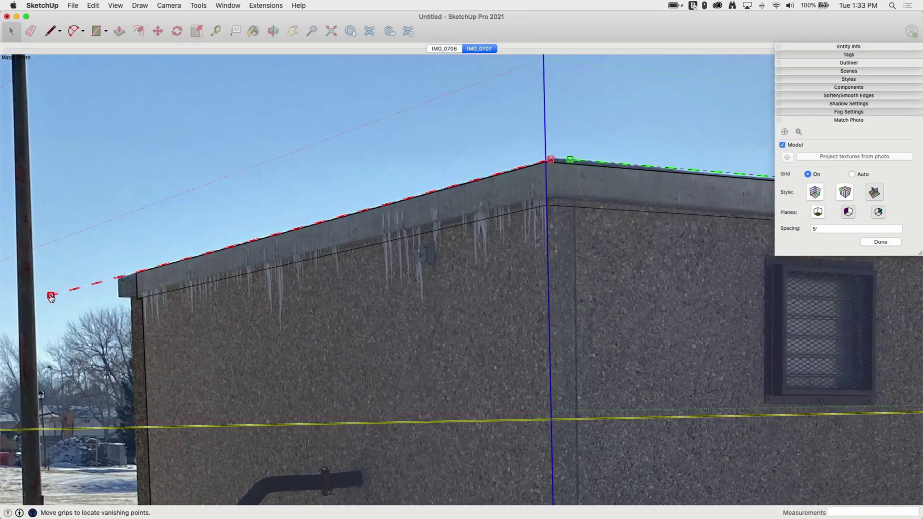
- Place the match-photo origin exactly on the building's near bottom corner
{"action": "scroll", "coordinate": [486, 144], "scroll_direction": "down", "scroll_amount": 2}
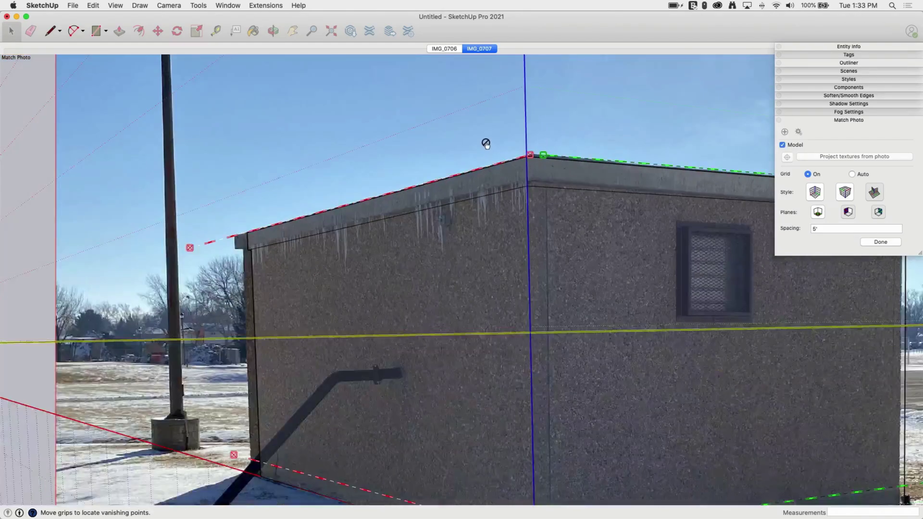
{"action": "scroll", "coordinate": [486, 144], "scroll_direction": "down", "scroll_amount": 1}
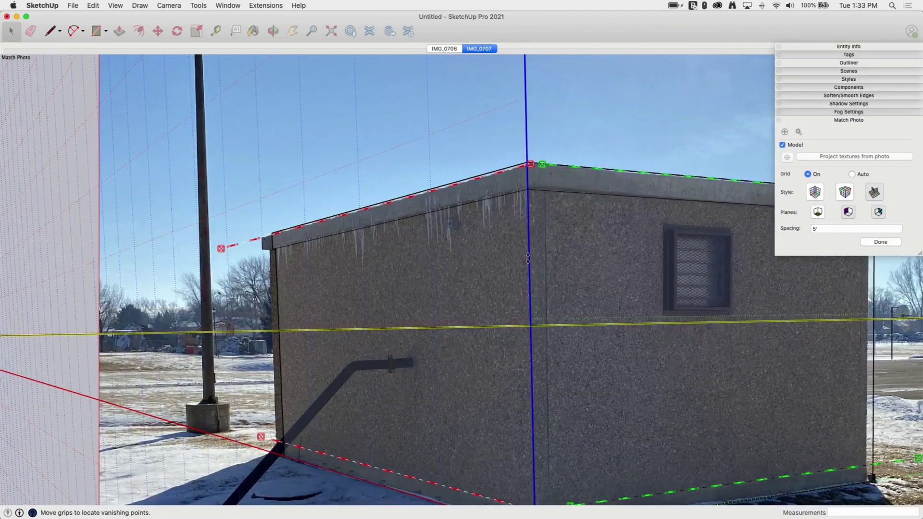
{"action": "scroll", "coordinate": [247, 241], "scroll_direction": "down", "scroll_amount": 3}
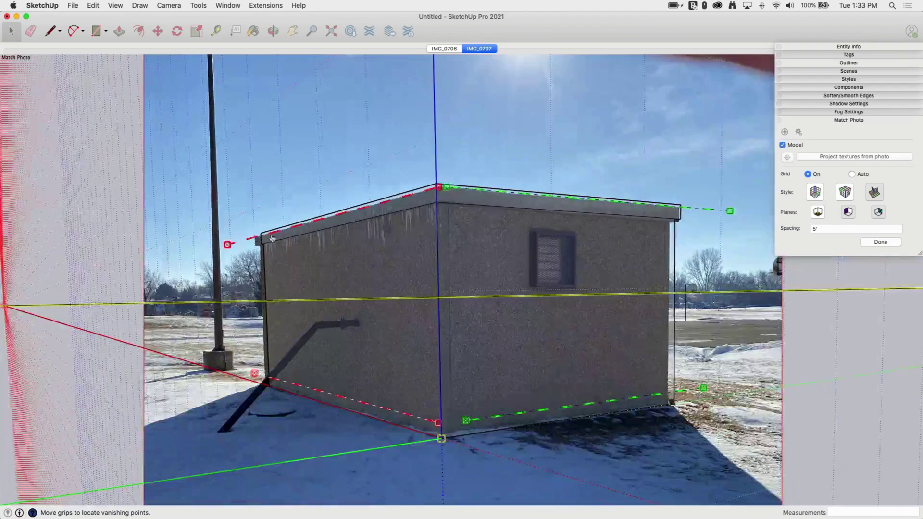
{"action": "scroll", "coordinate": [366, 236], "scroll_direction": "up", "scroll_amount": 3}
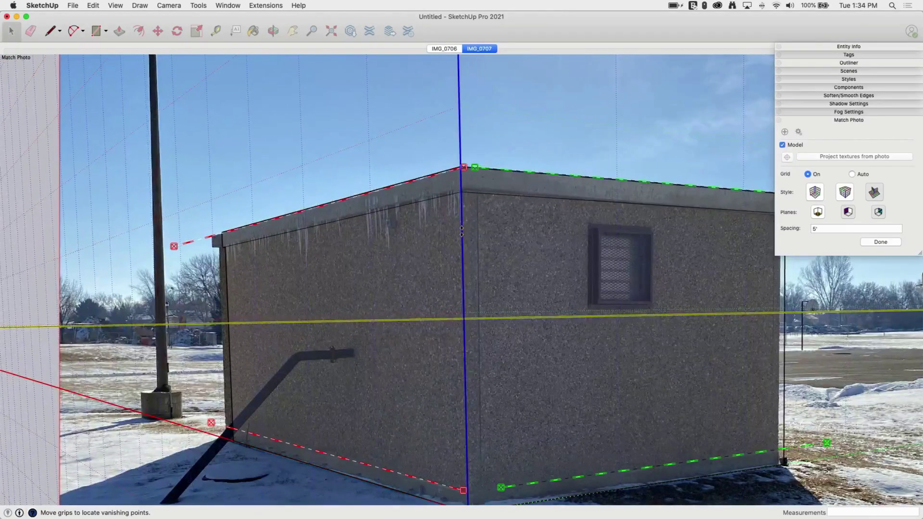
{"action": "scroll", "coordinate": [357, 244], "scroll_direction": "down", "scroll_amount": 2}
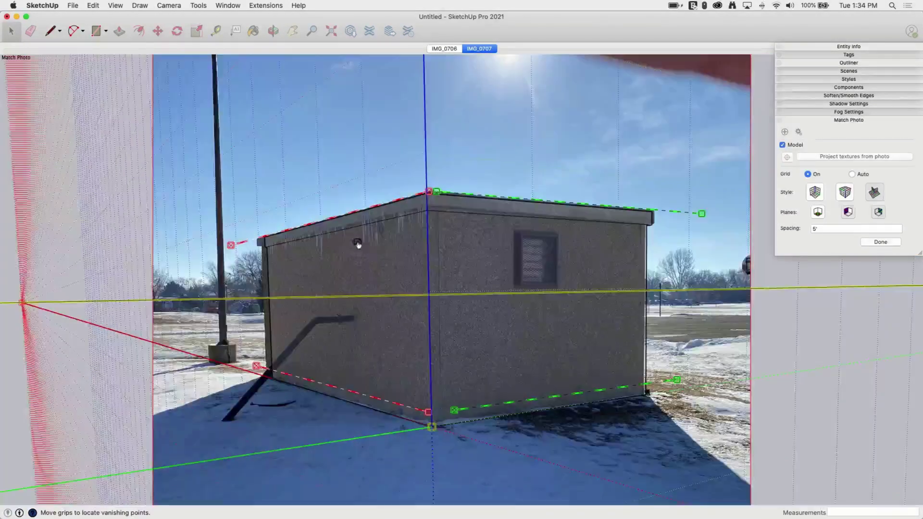
{"action": "left_click_drag", "start_coordinate": [431, 428], "coordinate": [428, 425]}
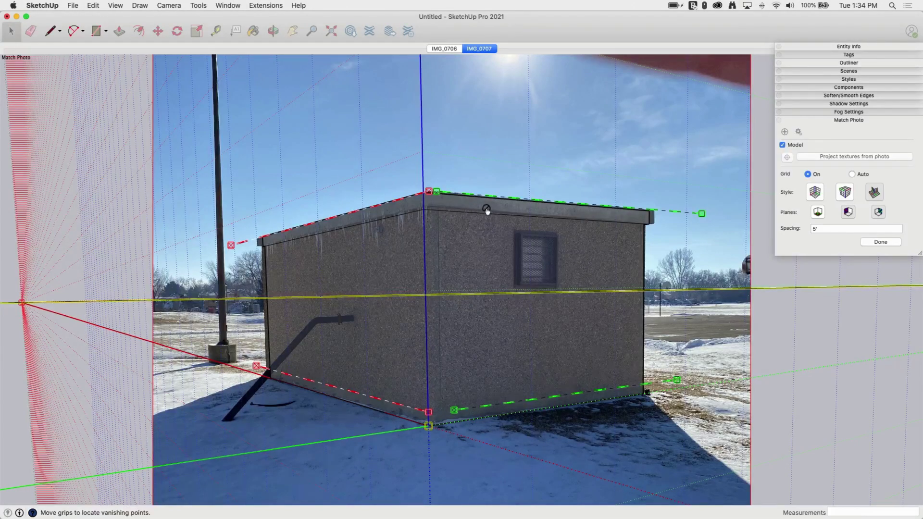
- With Push/Pull, pull the right roof-edge face outward
{"action": "key", "text": "p"}
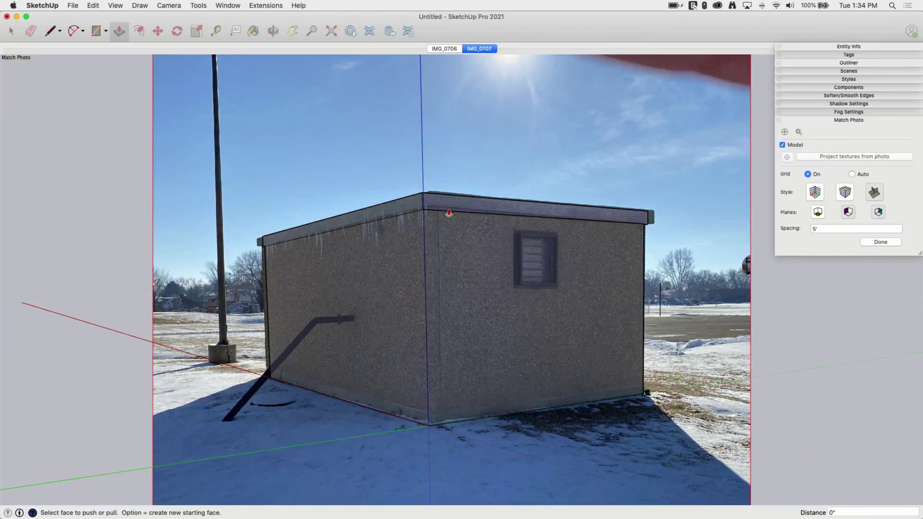
{"action": "key", "text": "z"}
{"action": "key", "text": "super+space"}
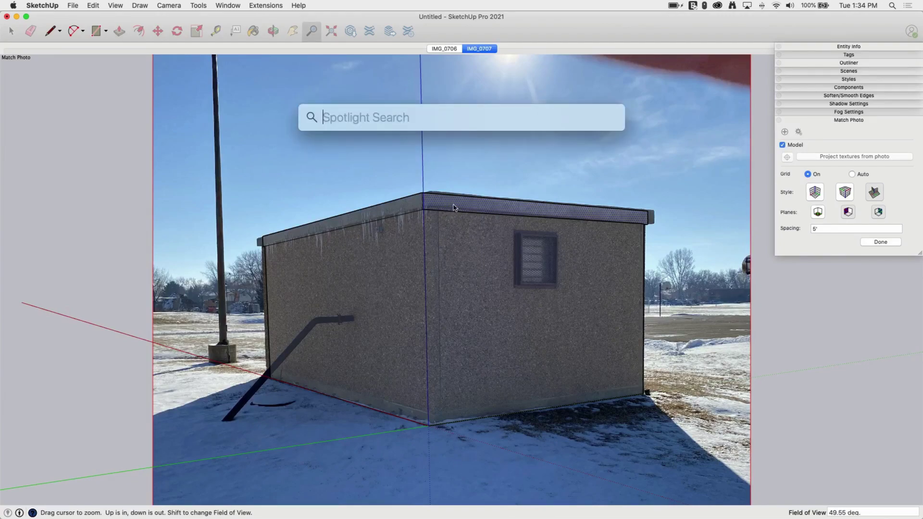
{"action": "key", "text": "Escape"}
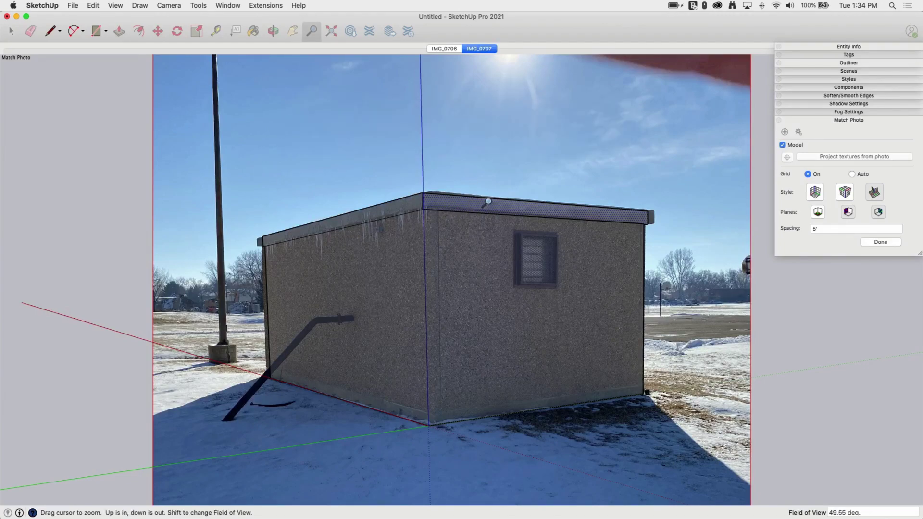
{"action": "key", "text": "p"}
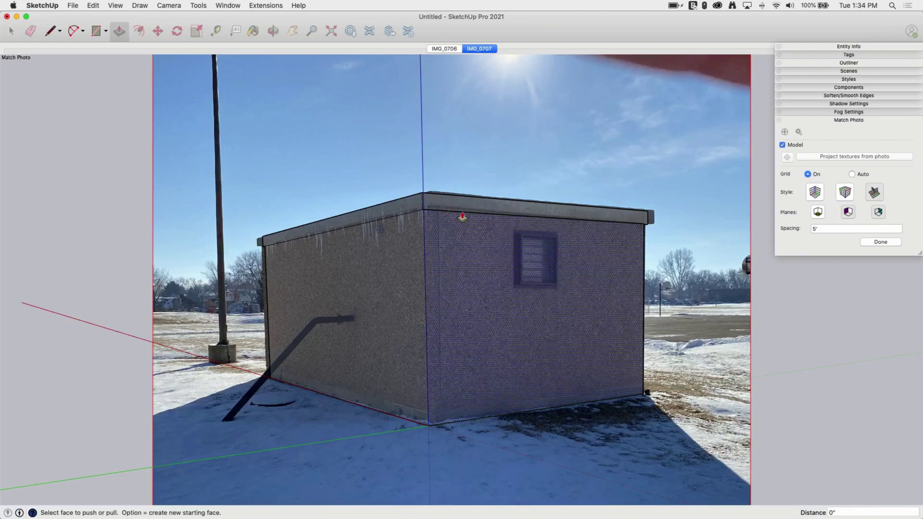
{"action": "key", "text": "z"}
{"action": "key", "text": "space"}
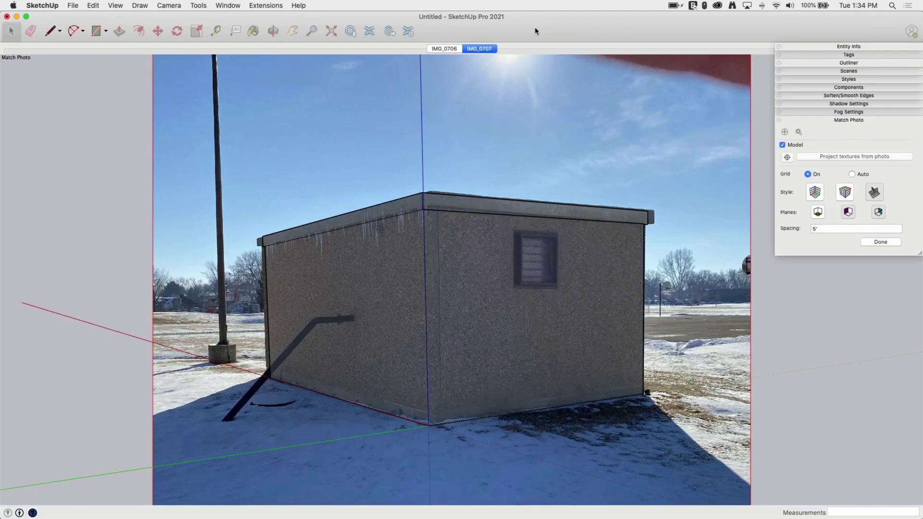
{"action": "key", "text": "z"}
{"action": "key", "text": "p"}
{"action": "left_click", "coordinate": [455, 207]}
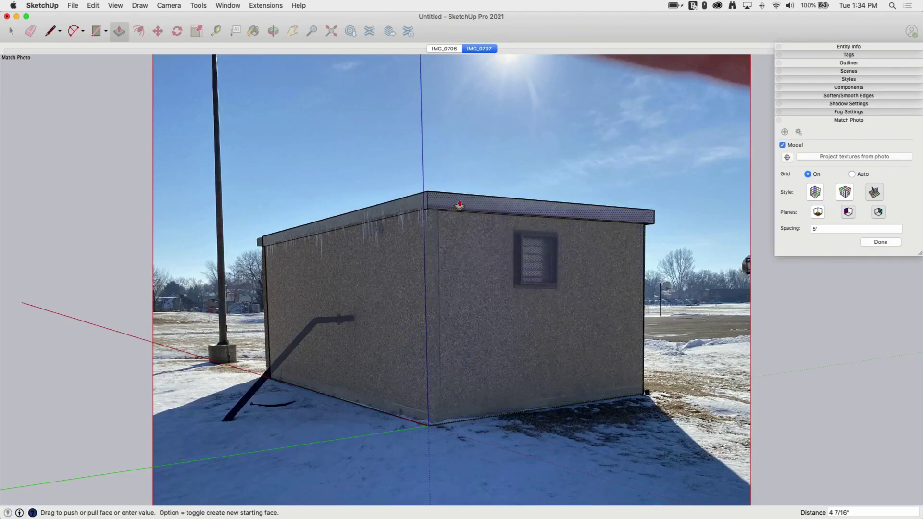
{"action": "left_click", "coordinate": [447, 203]}
- Pull the left roof-edge face out 4 1/16"
{"action": "left_click", "coordinate": [378, 212]}
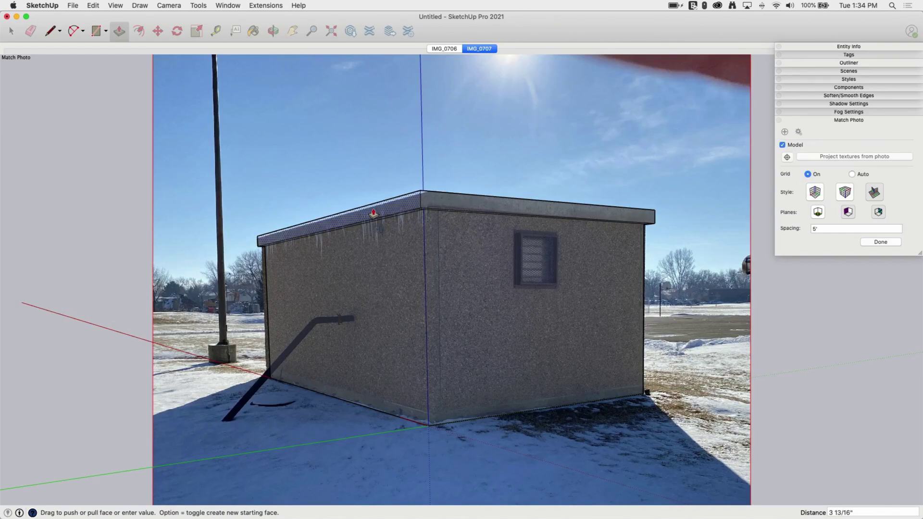
{"action": "left_click", "coordinate": [374, 214]}
{"action": "scroll", "coordinate": [438, 196], "scroll_direction": "down", "scroll_amount": 2}
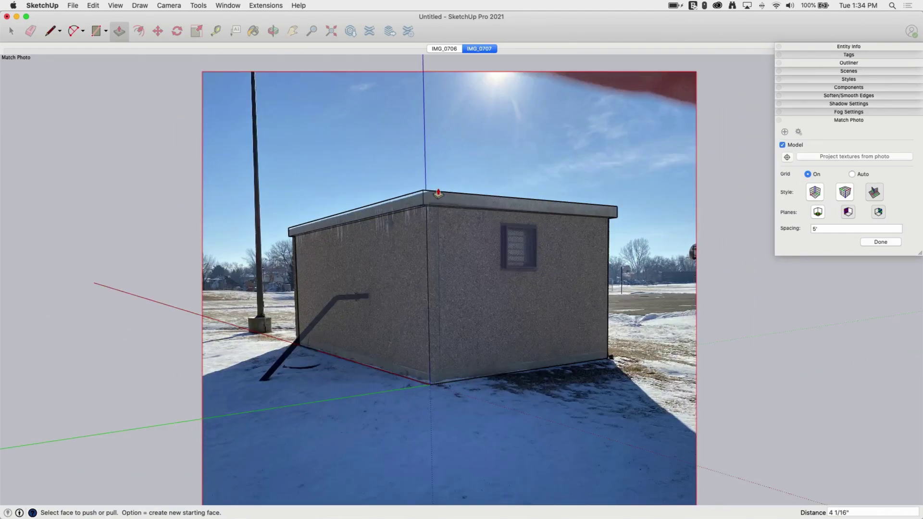
{"action": "scroll", "coordinate": [478, 268], "scroll_direction": "up", "scroll_amount": 3}
- Project the matched photo onto the selected building faces as textures
{"action": "key", "text": "space"}
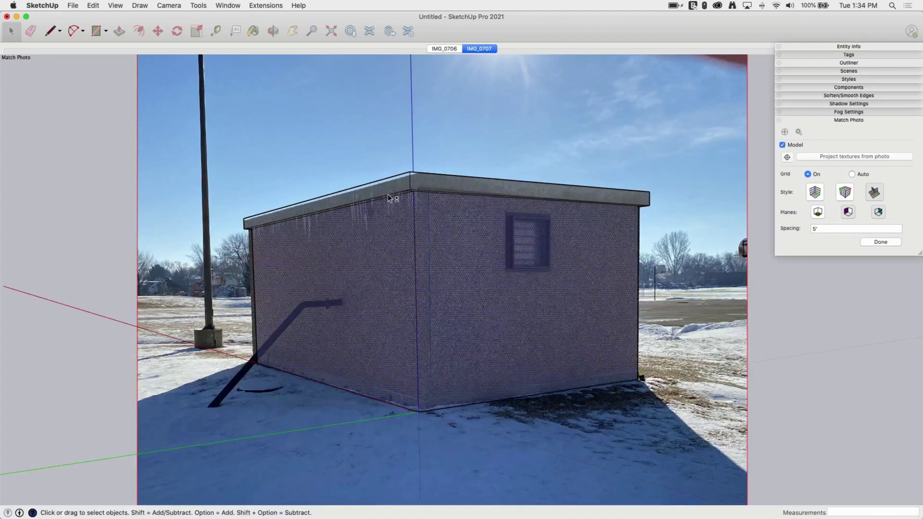
{"action": "right_click", "coordinate": [458, 188]}
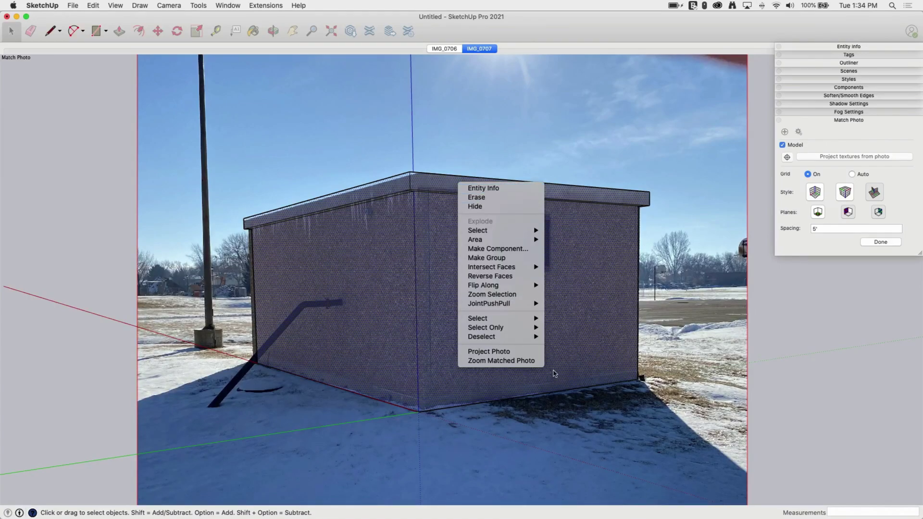
{"action": "left_click", "coordinate": [496, 351]}
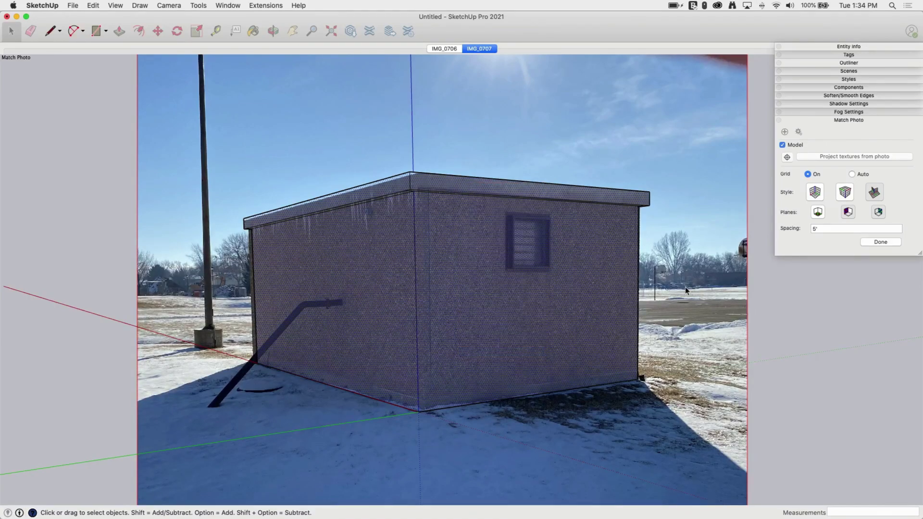
- Orbit around the box to inspect the door side, dark far wall and roof
{"action": "middle_click_drag", "start_coordinate": [466, 353], "coordinate": [667, 358]}
{"action": "middle_click_drag", "start_coordinate": [345, 224], "coordinate": [249, 350]}
{"action": "middle_click_drag", "start_coordinate": [757, 318], "coordinate": [613, 323]}
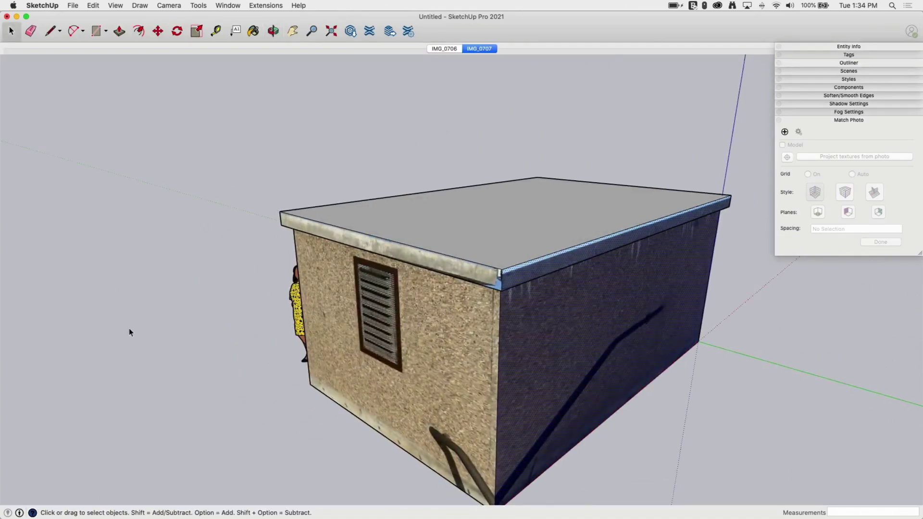
{"action": "middle_click_drag", "start_coordinate": [130, 332], "coordinate": [179, 248]}
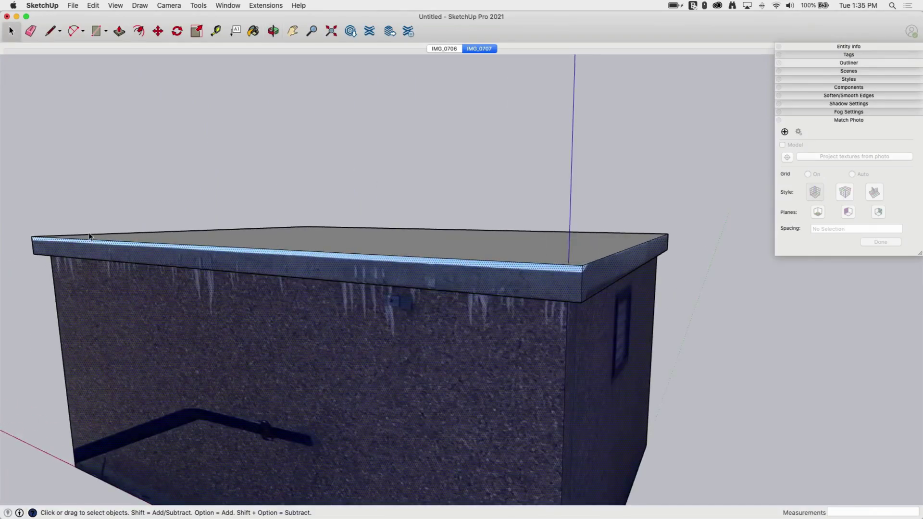
- Reposition the side roof-edge texture with fixed pins, stretching it along the edge
{"action": "left_click", "coordinate": [136, 171]}
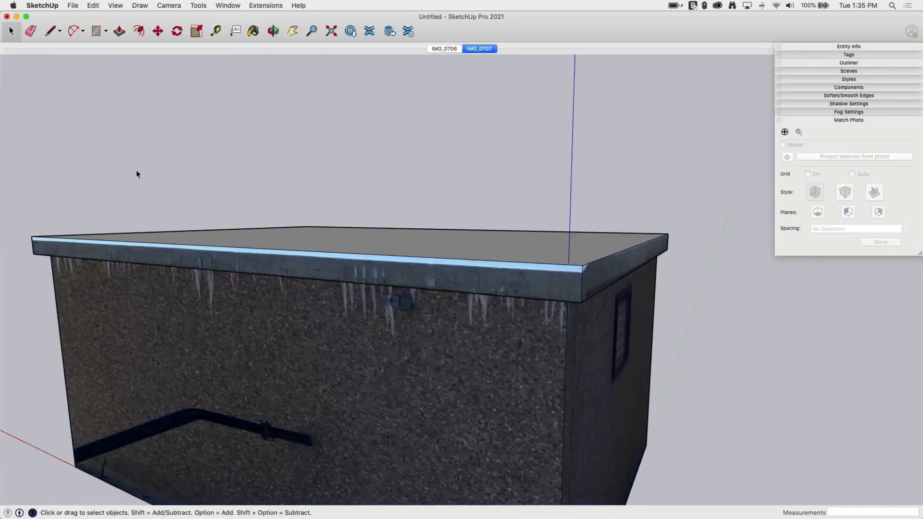
{"action": "right_click", "coordinate": [160, 256]}
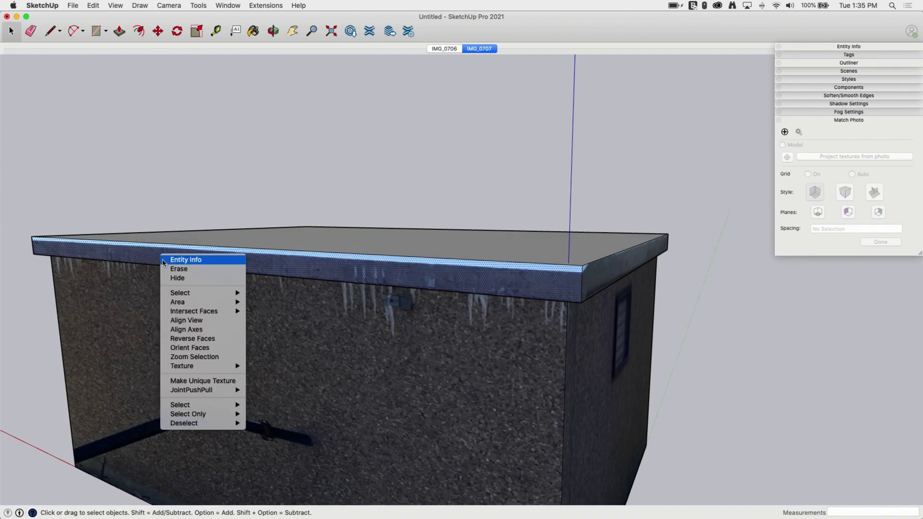
{"action": "mouse_move", "coordinate": [197, 367]}
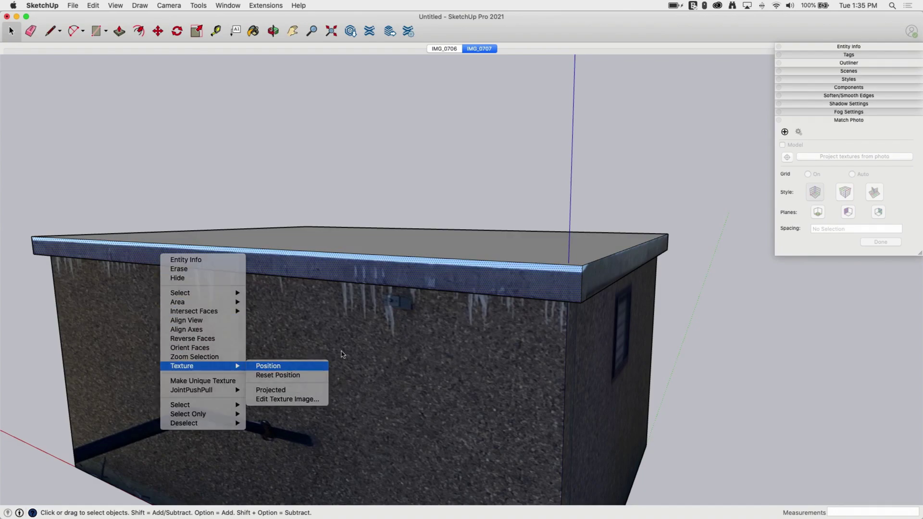
{"action": "left_click", "coordinate": [282, 365]}
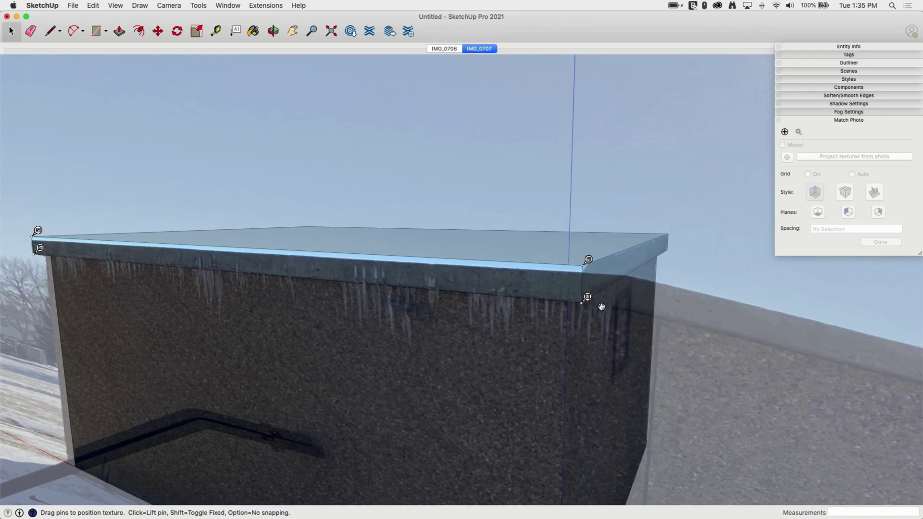
{"action": "right_click", "coordinate": [589, 304]}
{"action": "left_click", "coordinate": [611, 345]}
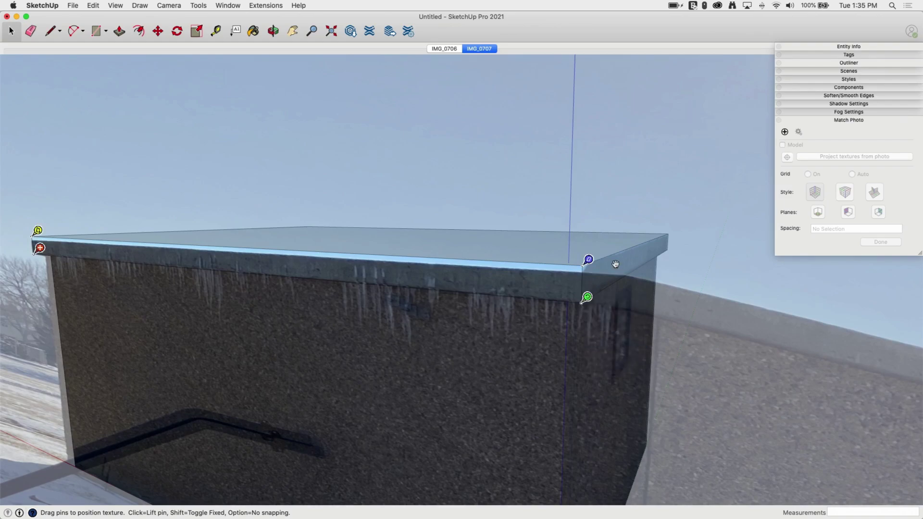
{"action": "left_click_drag", "start_coordinate": [588, 299], "coordinate": [916, 326]}
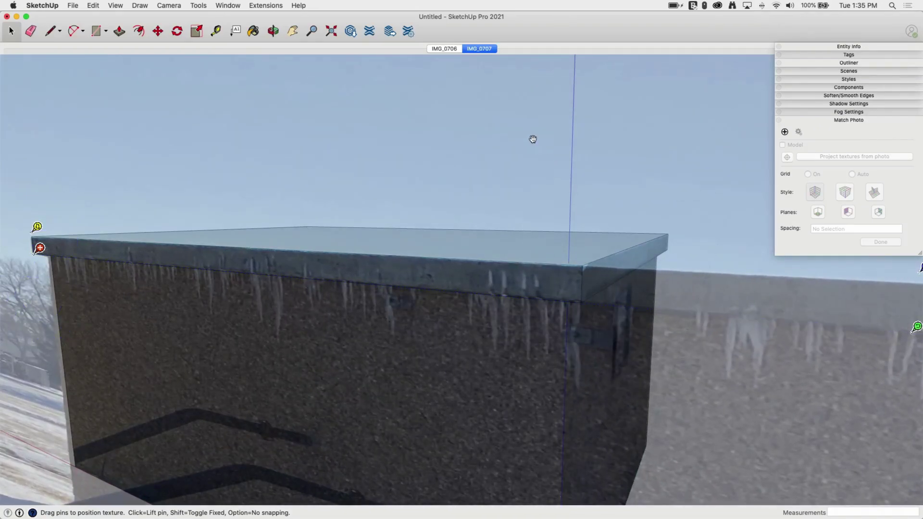
{"action": "left_click", "coordinate": [532, 137]}
- Stretch the front roof-edge texture to fit, then orbit the fully textured building
{"action": "scroll", "coordinate": [304, 197], "scroll_direction": "down", "scroll_amount": 3}
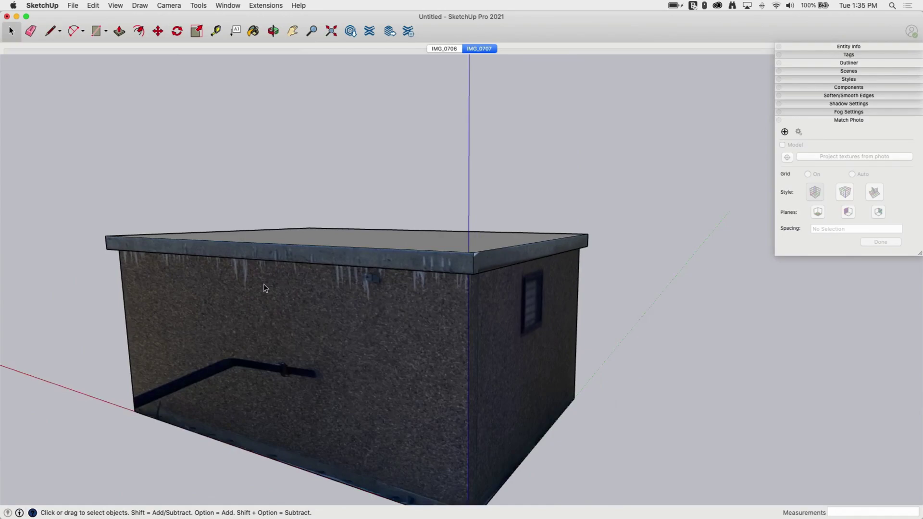
{"action": "middle_click_drag", "start_coordinate": [508, 219], "coordinate": [241, 207]}
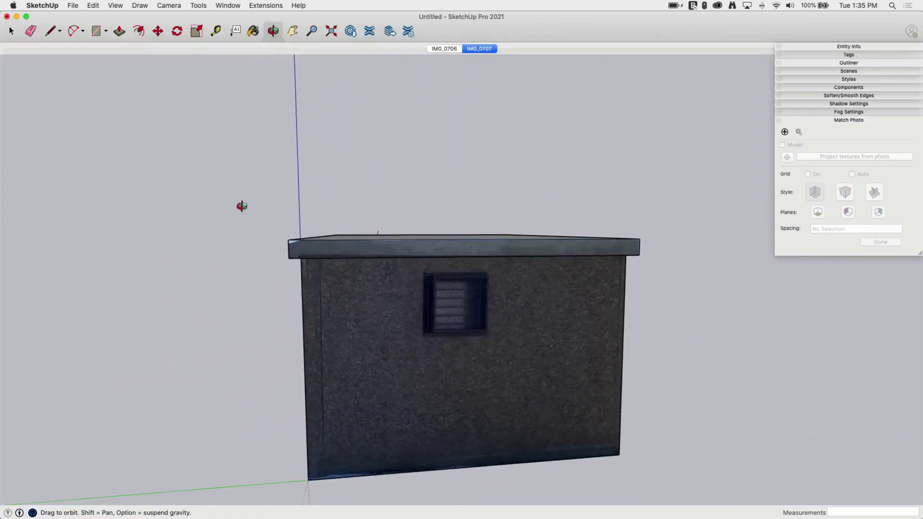
{"action": "right_click", "coordinate": [303, 248]}
{"action": "mouse_move", "coordinate": [365, 358]}
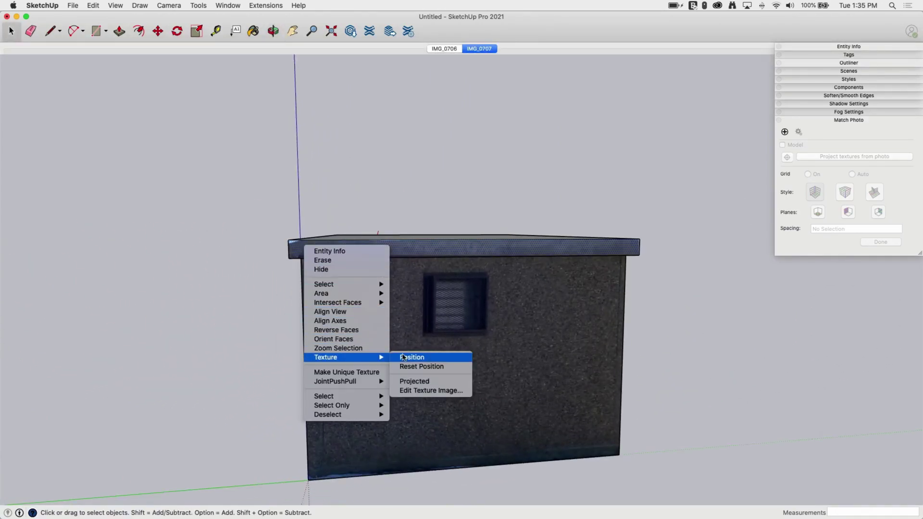
{"action": "left_click", "coordinate": [427, 359]}
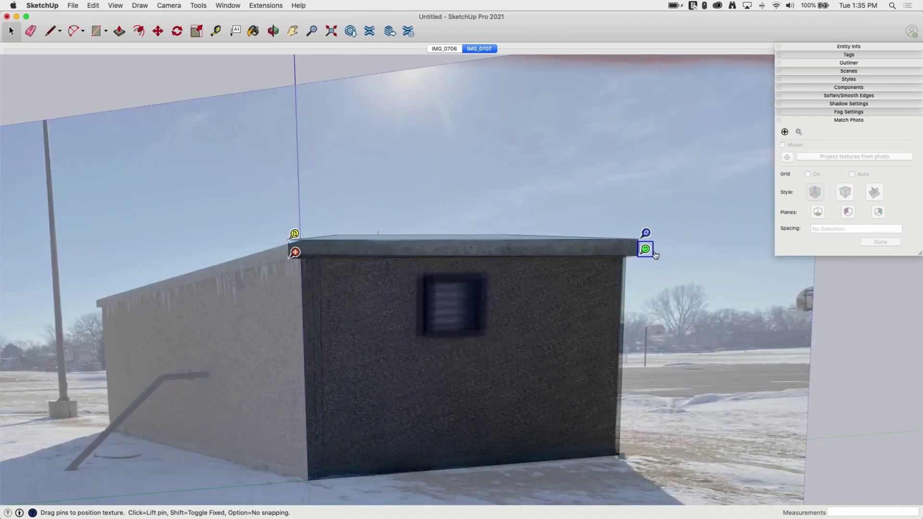
{"action": "left_click_drag", "start_coordinate": [648, 253], "coordinate": [692, 255]}
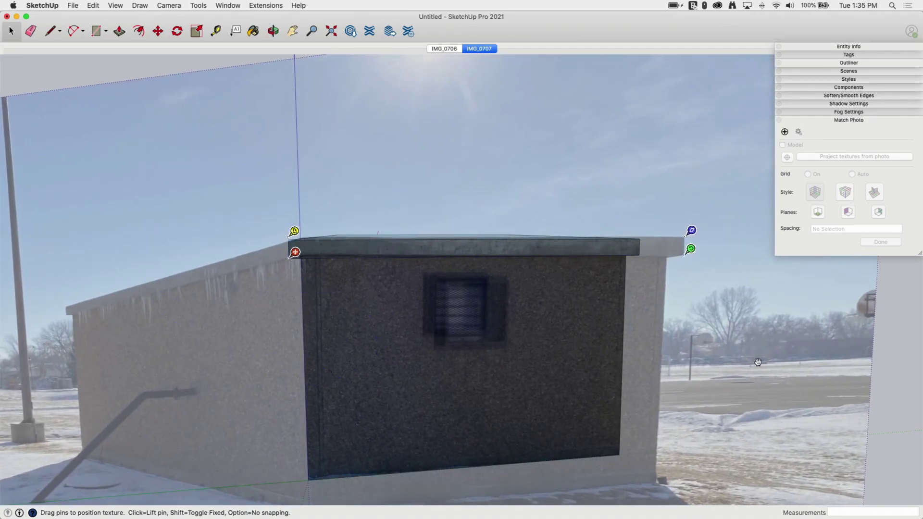
{"action": "left_click", "coordinate": [881, 360]}
{"action": "middle_click_drag", "start_coordinate": [163, 345], "coordinate": [417, 193]}
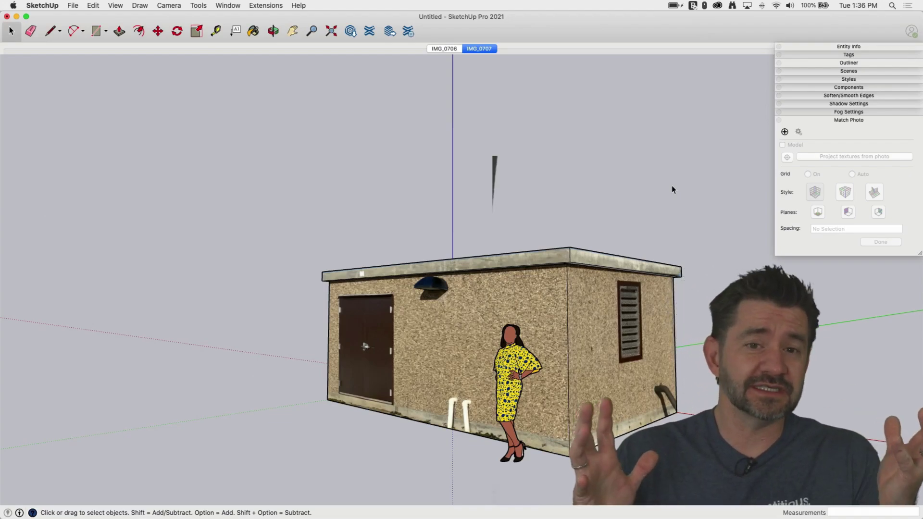
- Switch between the IMG_0706 and IMG_0707 scenes, finishing on IMG_0706
{"action": "left_click", "coordinate": [442, 49]}
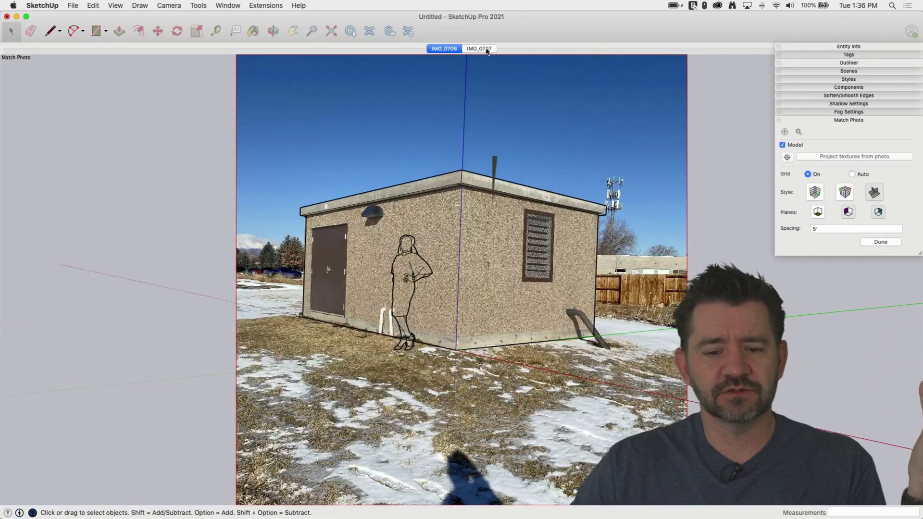
{"action": "left_click", "coordinate": [483, 49]}
{"action": "left_click", "coordinate": [456, 50]}
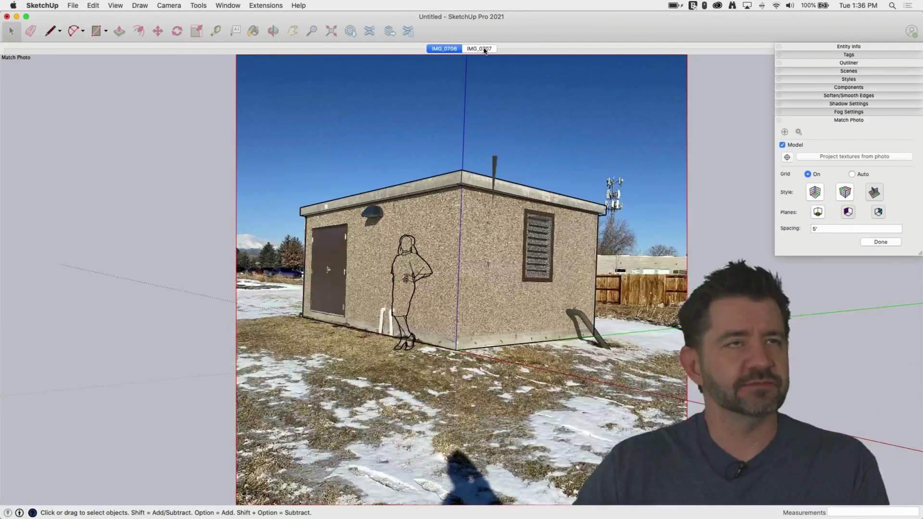
{"action": "left_click", "coordinate": [483, 49]}
{"action": "left_click", "coordinate": [442, 49]}
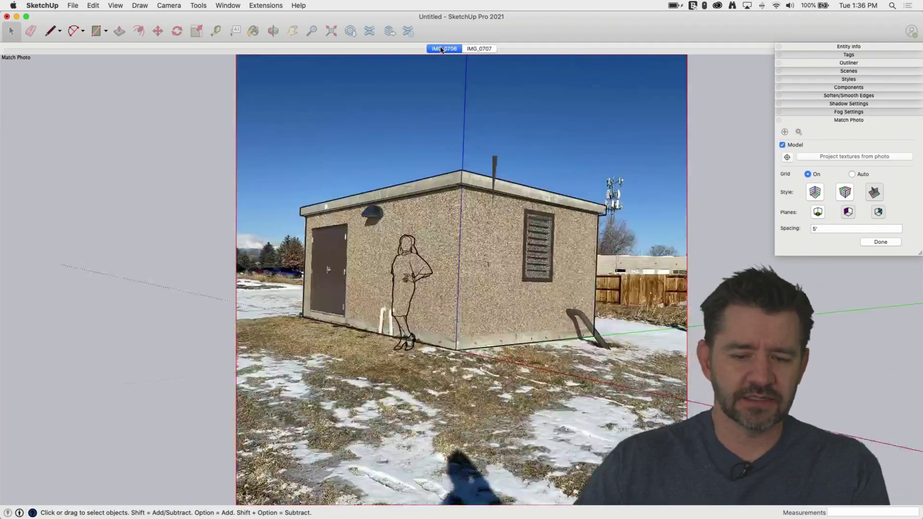